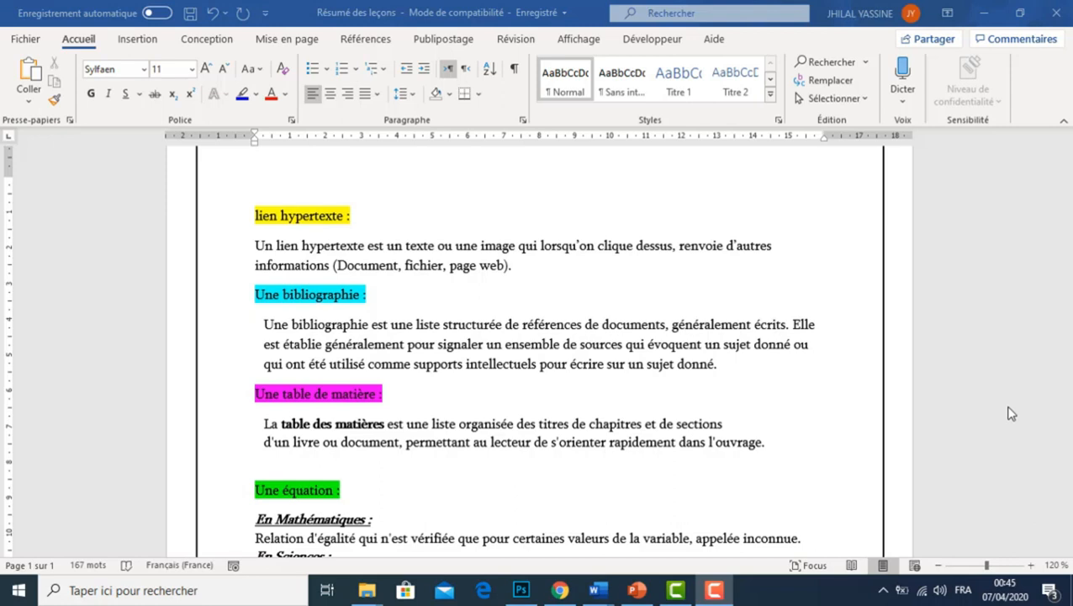
Read through the lesson definitions down to the function section and minimize the summary document
{"action": "left_click", "coordinate": [1009, 410]}
{"action": "scroll", "coordinate": [538, 347], "scroll_direction": "down", "scroll_amount": 4}
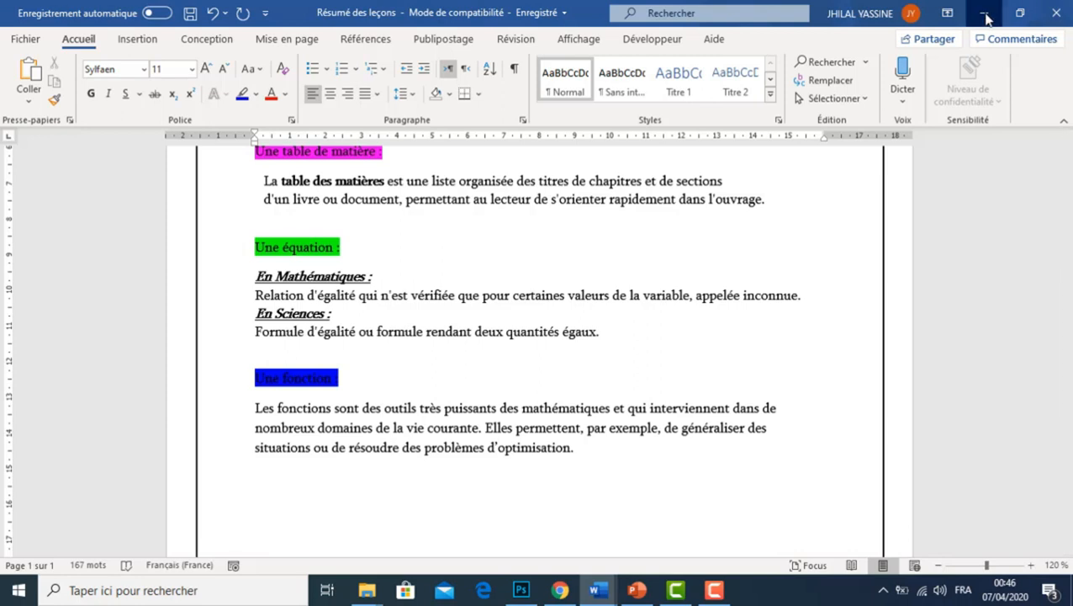
{"action": "left_click", "coordinate": [984, 14]}
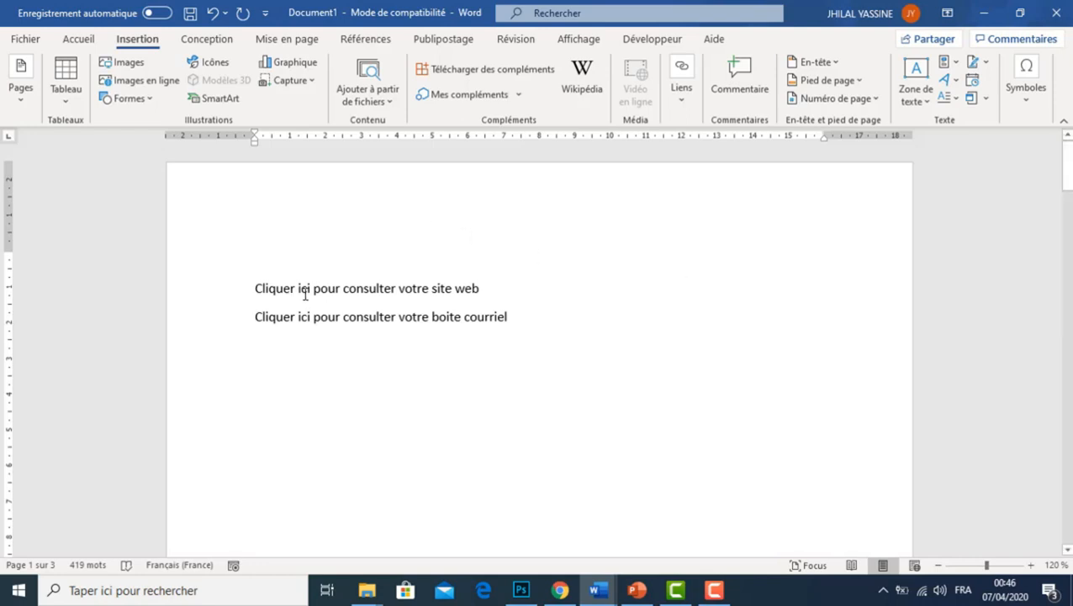
{"action": "left_click_drag", "start_coordinate": [311, 289], "coordinate": [258, 296]}
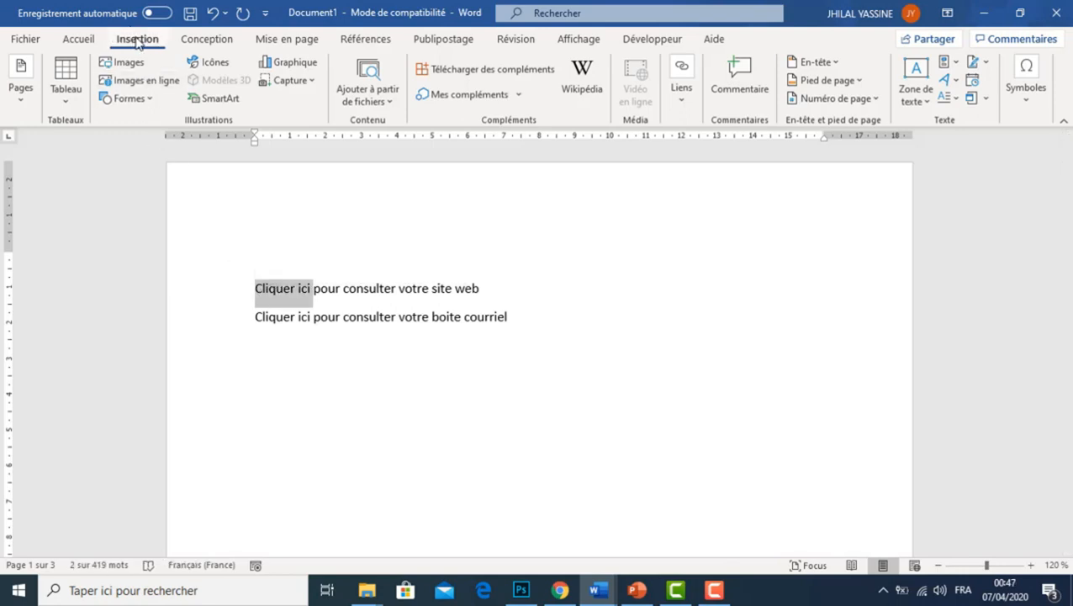
{"action": "left_click", "coordinate": [680, 99]}
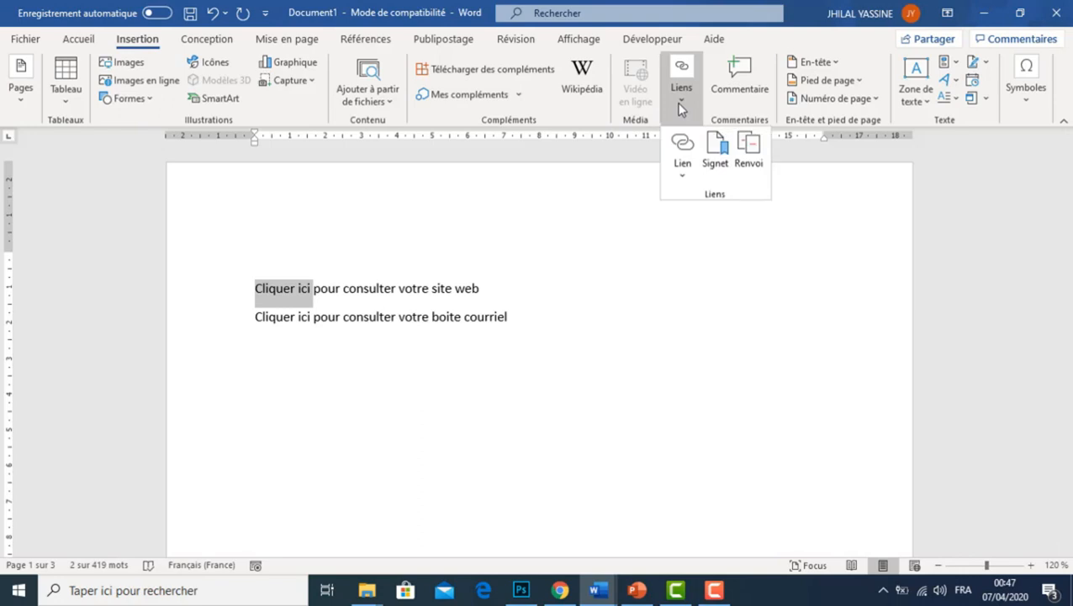
{"action": "left_click", "coordinate": [691, 173]}
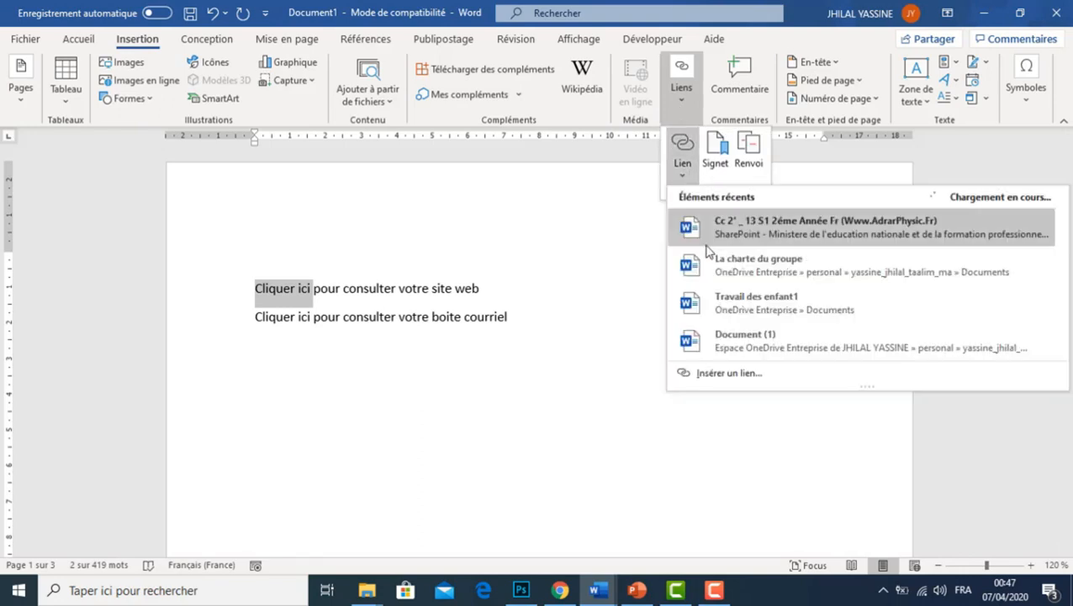
{"action": "left_click", "coordinate": [728, 373]}
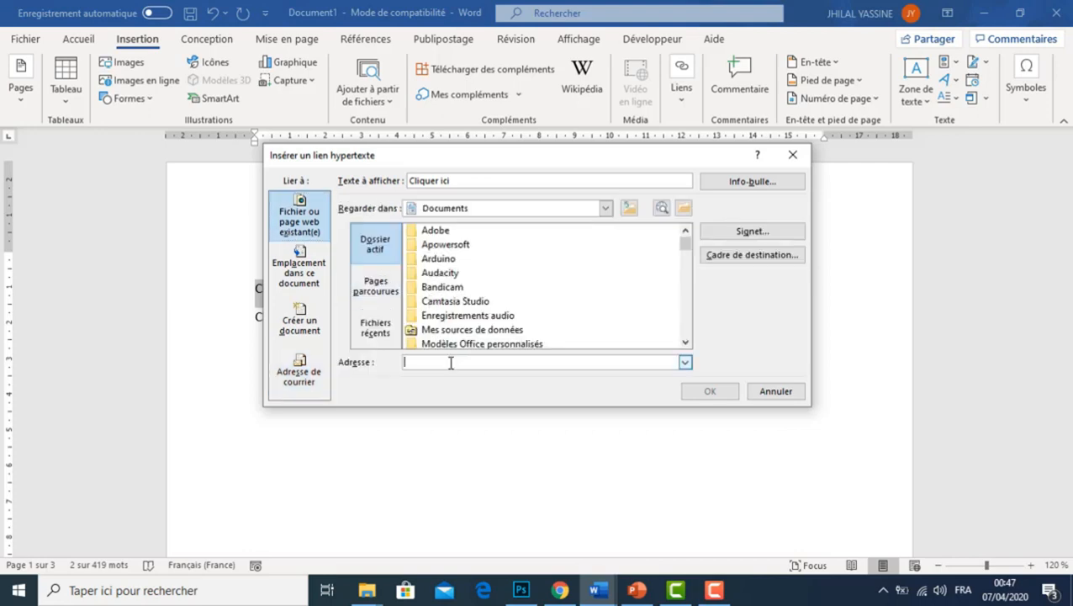
{"action": "type", "text": "www.google.com"}
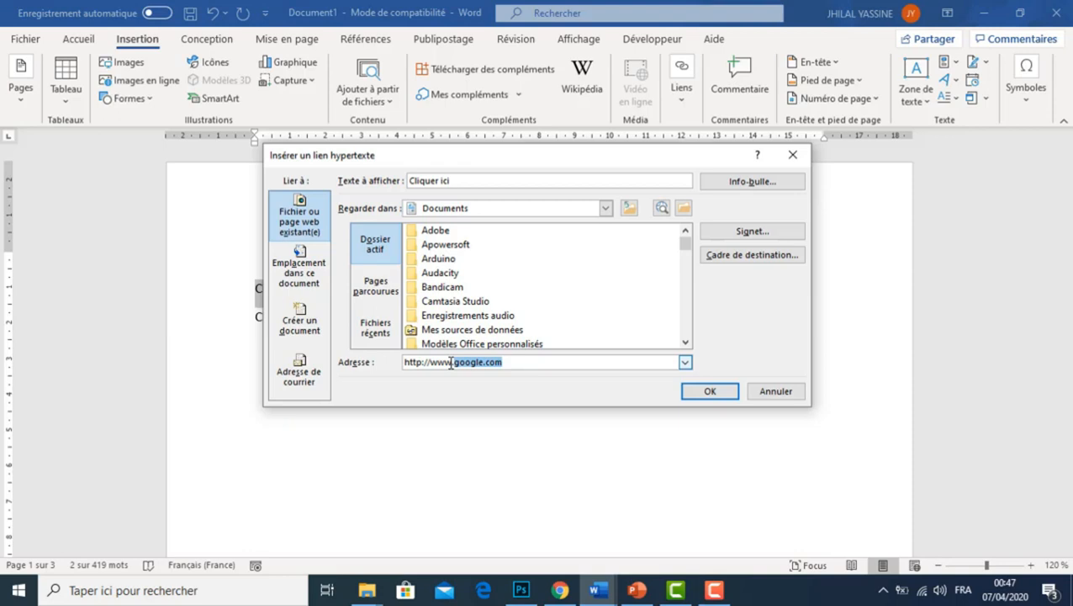
{"action": "left_click", "coordinate": [706, 397]}
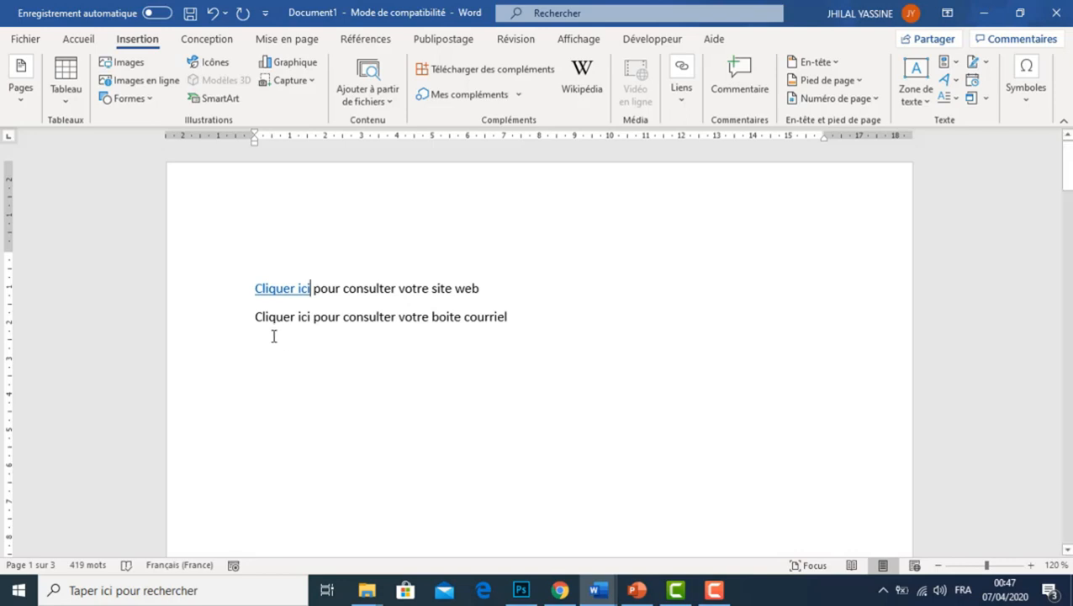
Start an e-mail hyperlink on "Cliquer ici" in the mailbox line and enter the recipient's e-mail address
{"action": "left_click_drag", "start_coordinate": [247, 321], "coordinate": [311, 319]}
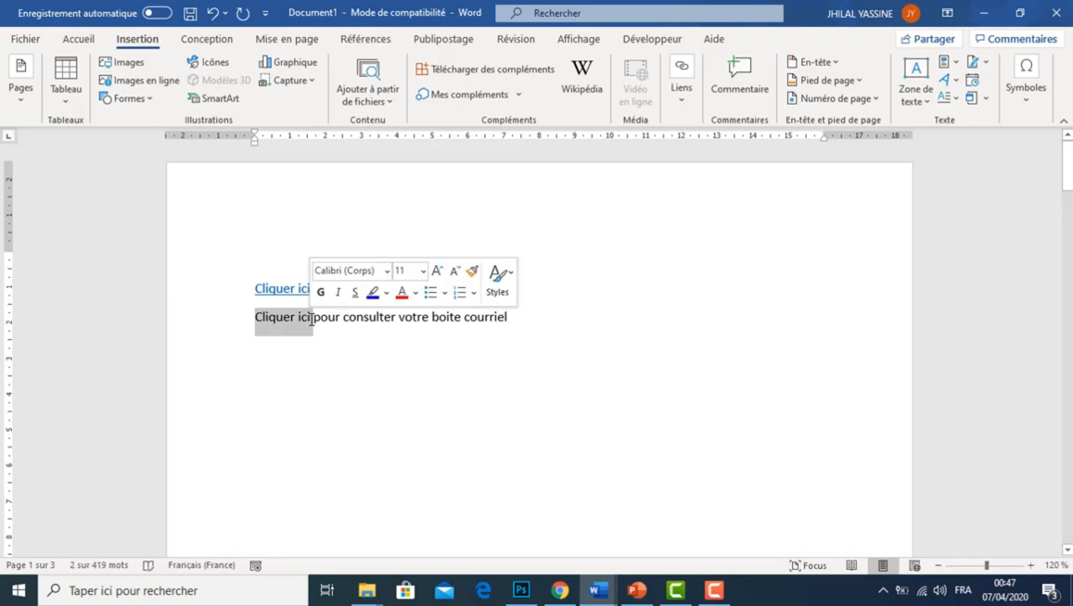
{"action": "left_click", "coordinate": [683, 94]}
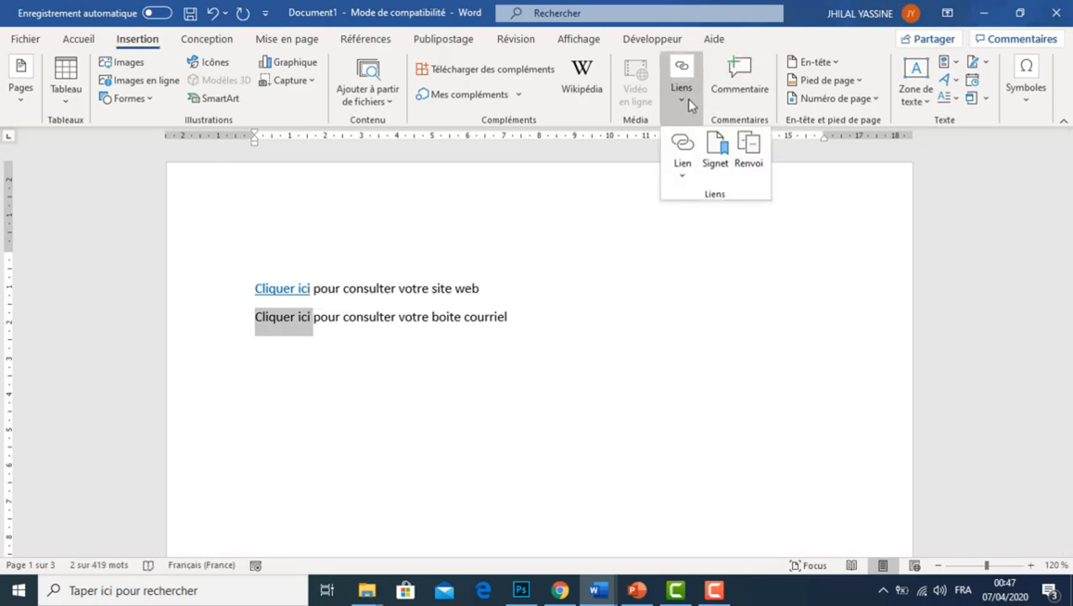
{"action": "left_click", "coordinate": [685, 175]}
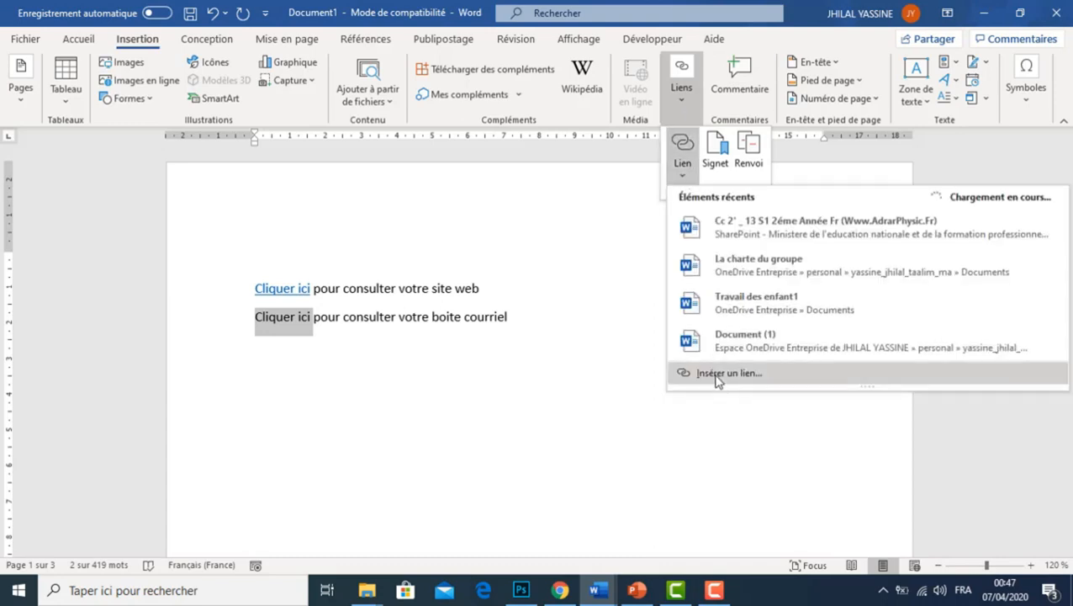
{"action": "left_click", "coordinate": [716, 375]}
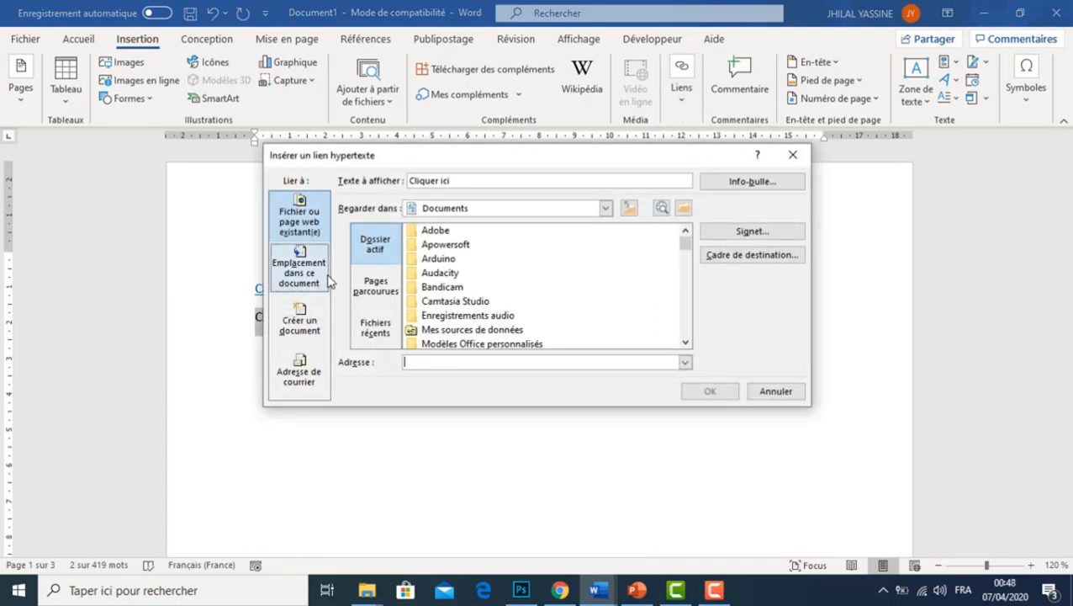
{"action": "left_click", "coordinate": [306, 374]}
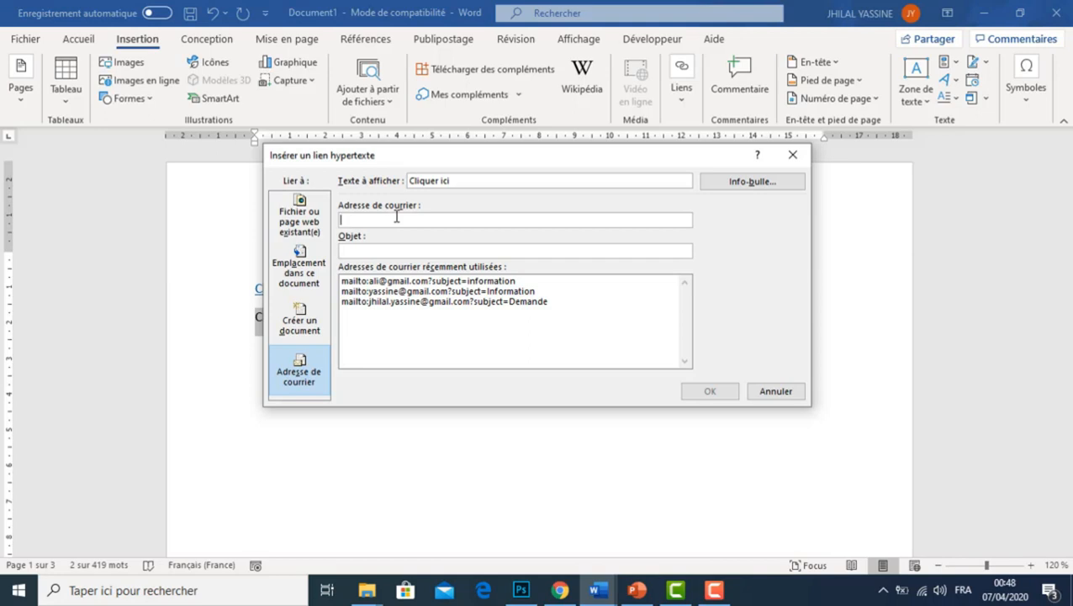
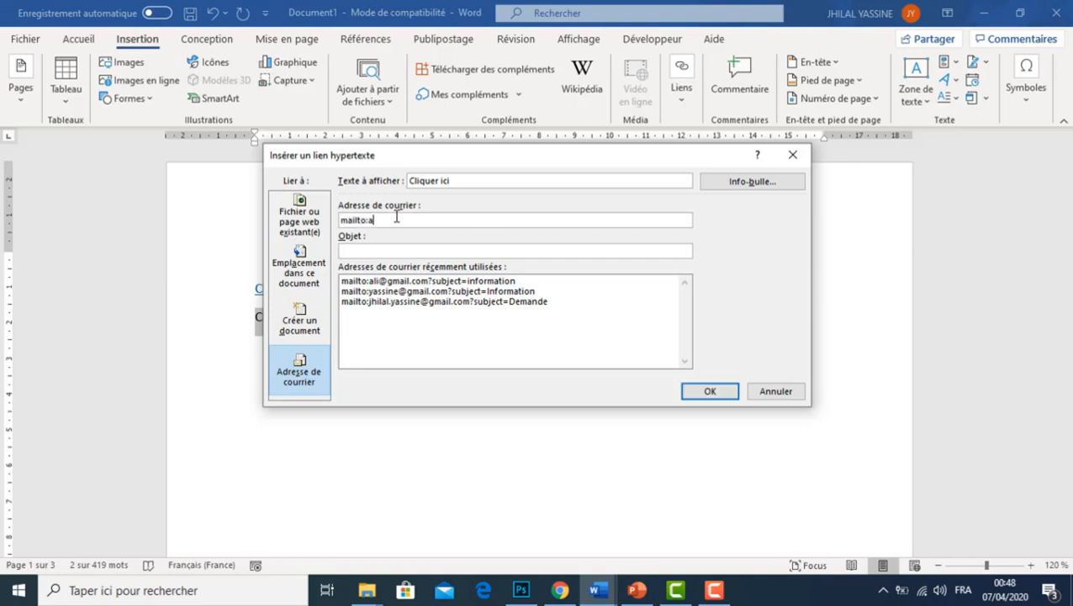
Set the e-mail link's subject to "demande" and insert the hyperlink
{"action": "left_click", "coordinate": [422, 253]}
{"action": "type", "text": "de"}
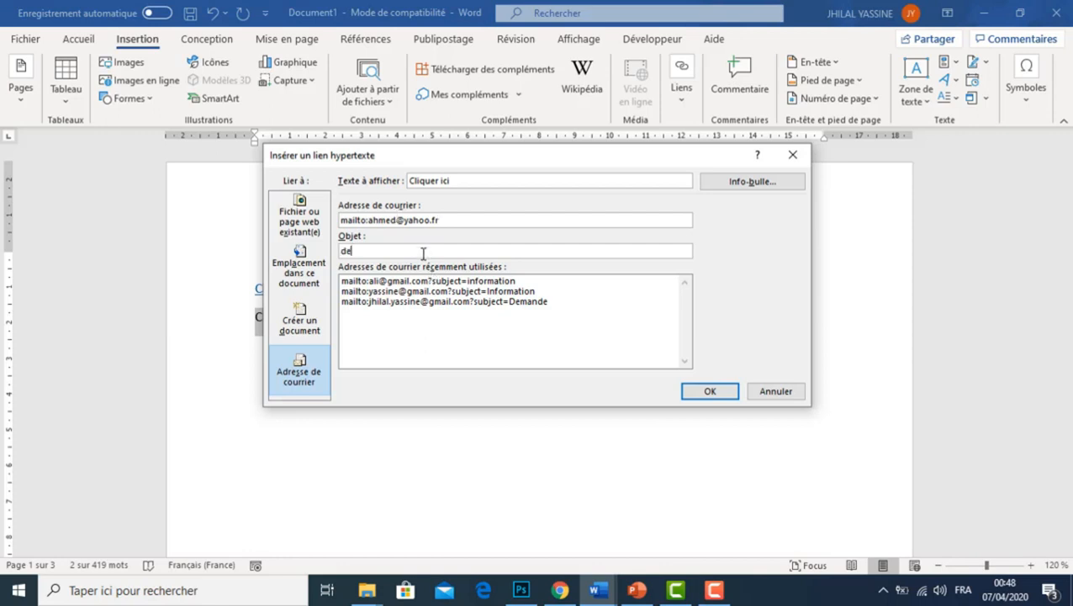
{"action": "type", "text": "made"}
{"action": "key", "text": "BackSpace"}
{"action": "key", "text": "BackSpace"}
{"action": "type", "text": "nde"}
{"action": "left_click", "coordinate": [725, 389]}
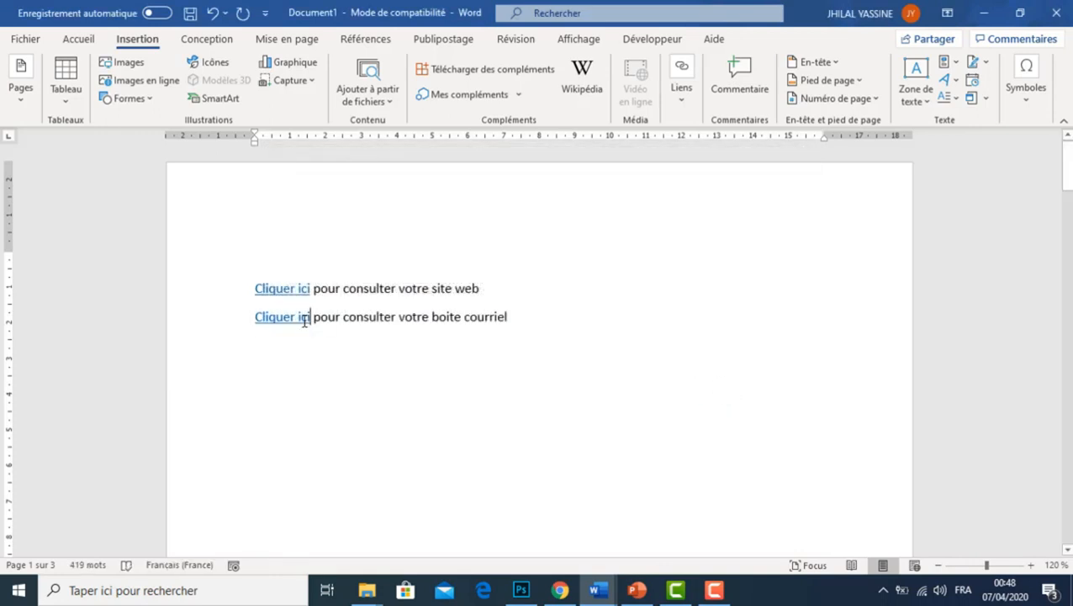
Look over the story in Document1 and switch to the Document2 window
{"action": "mouse_move", "coordinate": [303, 320]}
{"action": "left_click_drag", "start_coordinate": [1066, 164], "coordinate": [1066, 291]}
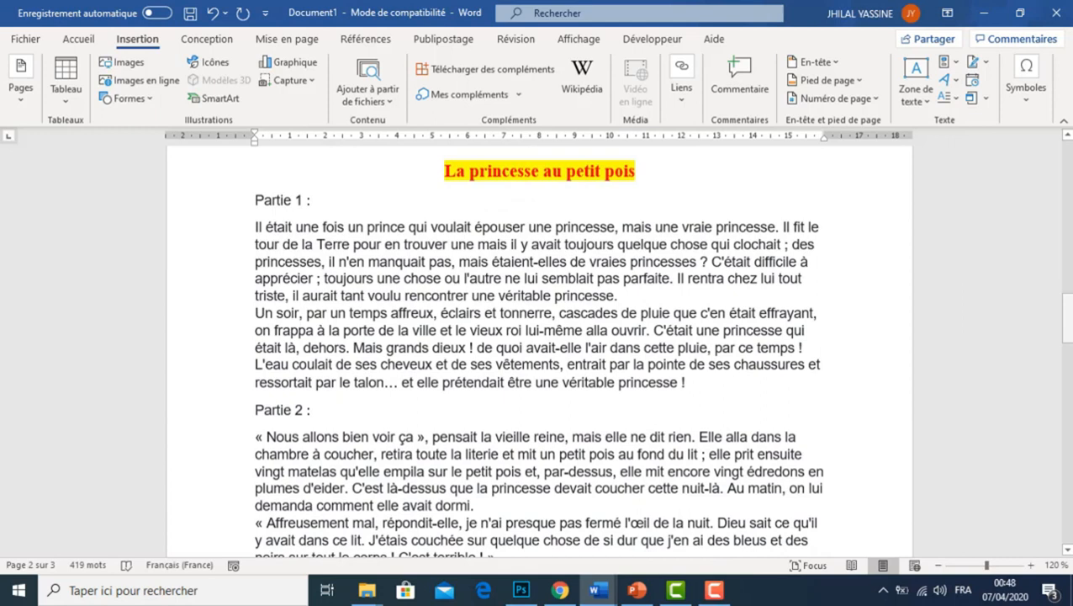
{"action": "left_click_drag", "start_coordinate": [1069, 311], "coordinate": [1068, 339]}
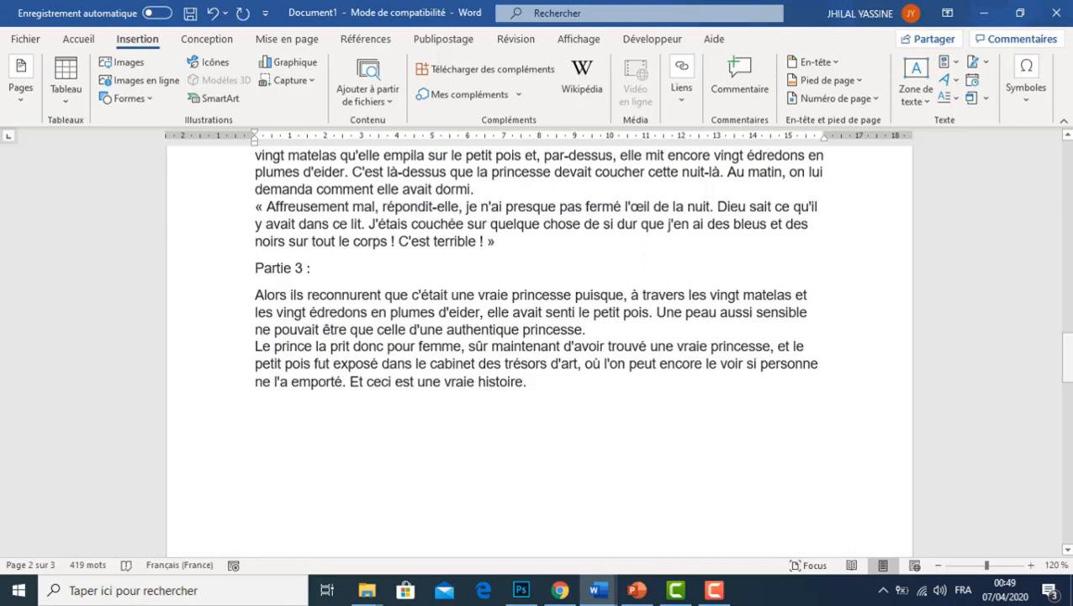
{"action": "left_click", "coordinate": [598, 591]}
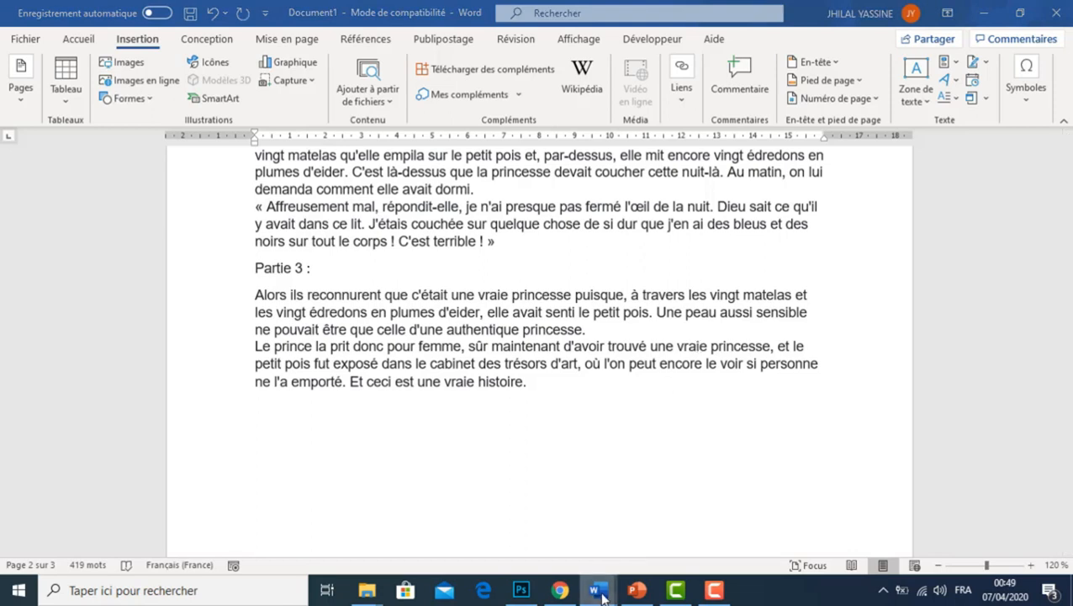
{"action": "left_click", "coordinate": [715, 540]}
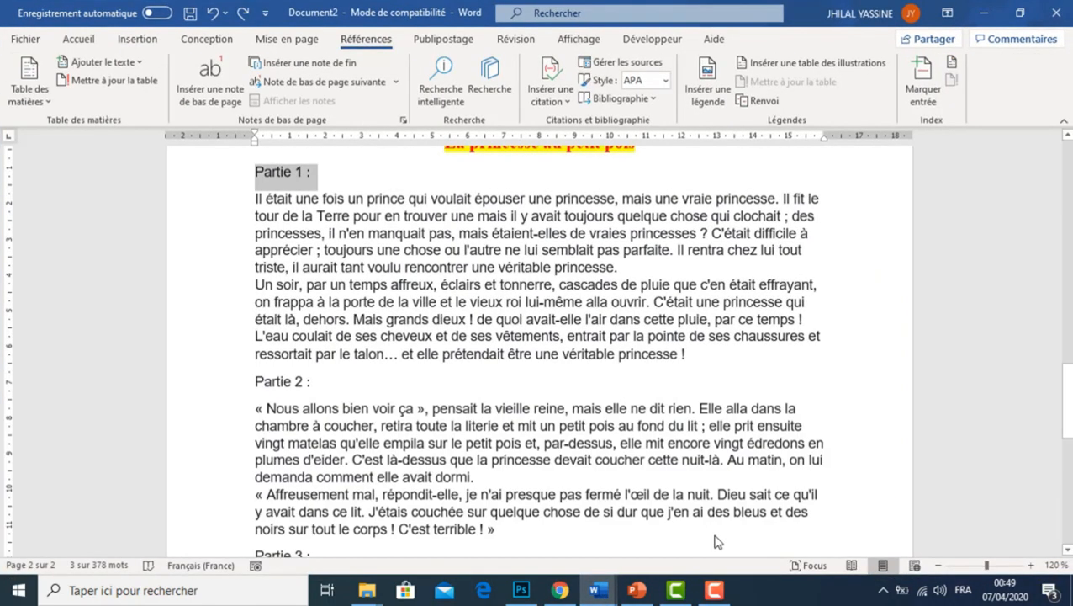
Apply the Titre 1 style to the "Partie 1 :" heading below the story title
{"action": "mouse_move", "coordinate": [1066, 400]}
{"action": "left_mouse_down"}
{"action": "mouse_move", "coordinate": [1066, 185]}
{"action": "mouse_move", "coordinate": [1068, 395]}
{"action": "left_mouse_up"}
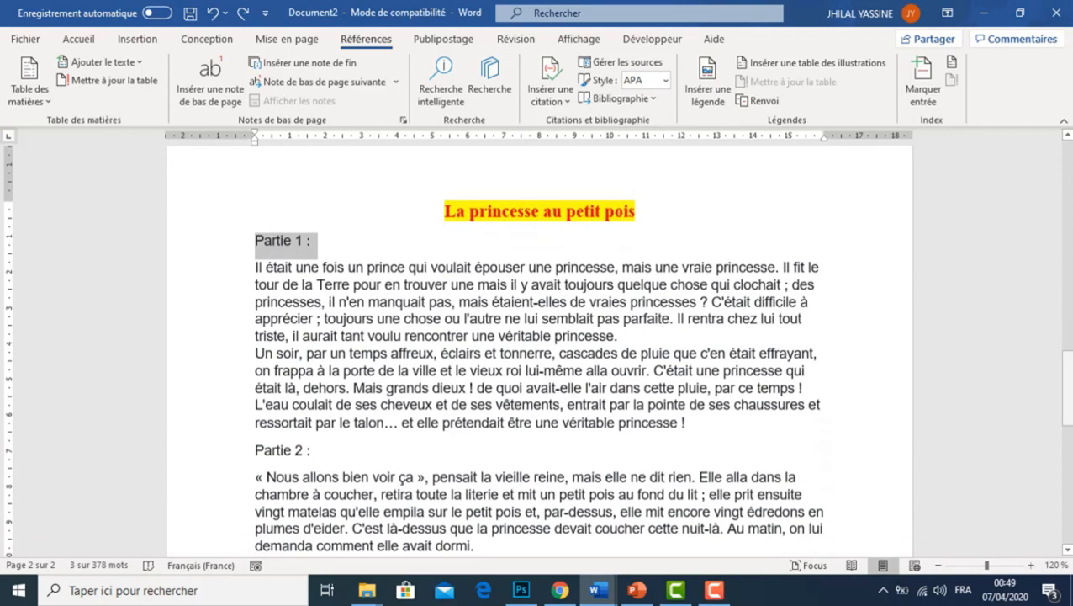
{"action": "left_click", "coordinate": [354, 232]}
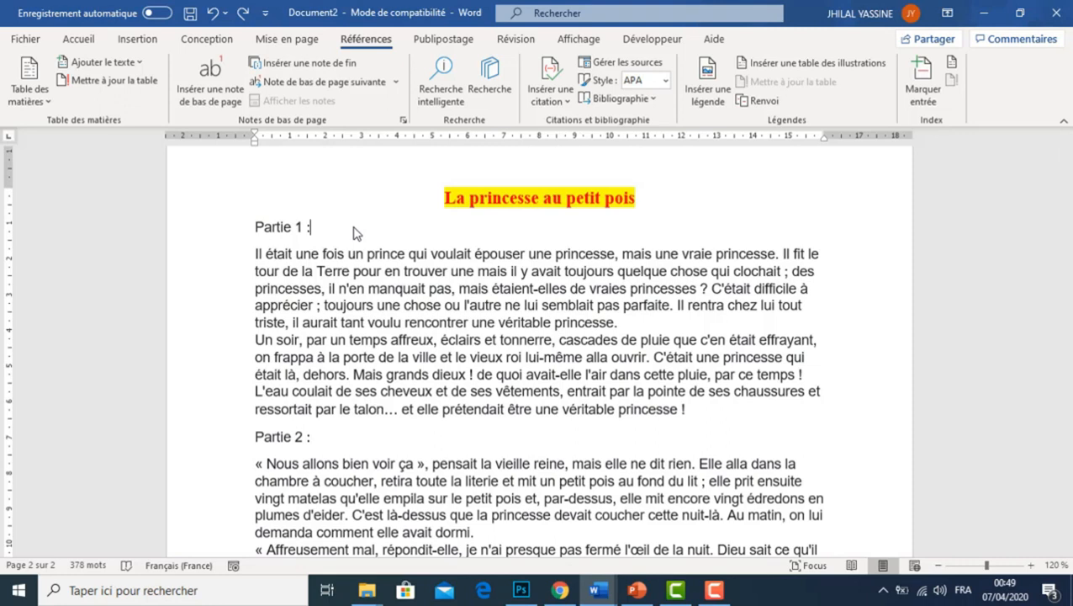
{"action": "left_click_drag", "start_coordinate": [321, 228], "coordinate": [250, 228]}
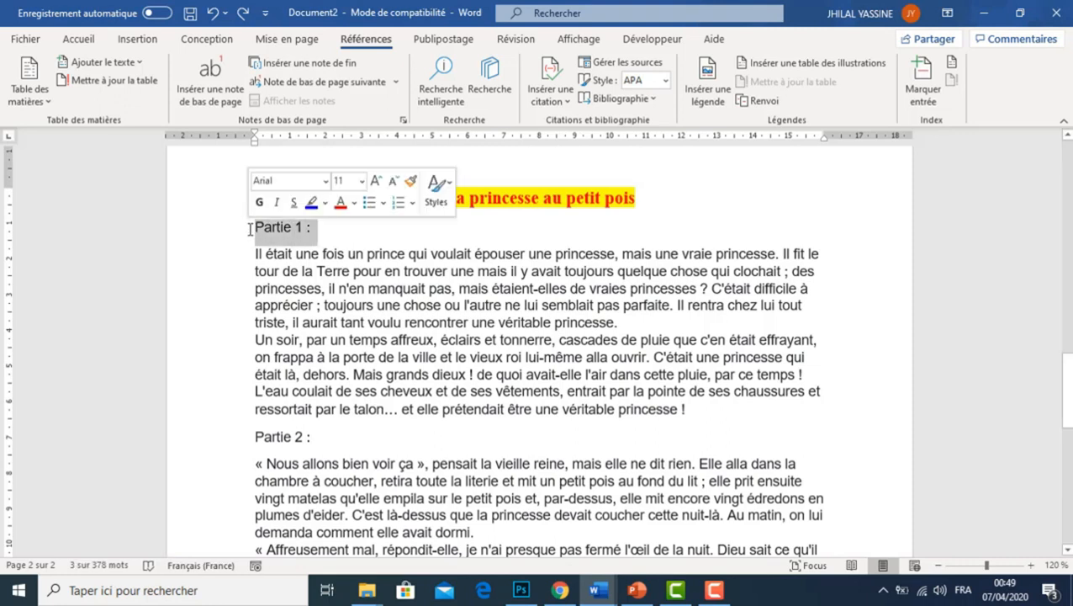
{"action": "left_click", "coordinate": [80, 40]}
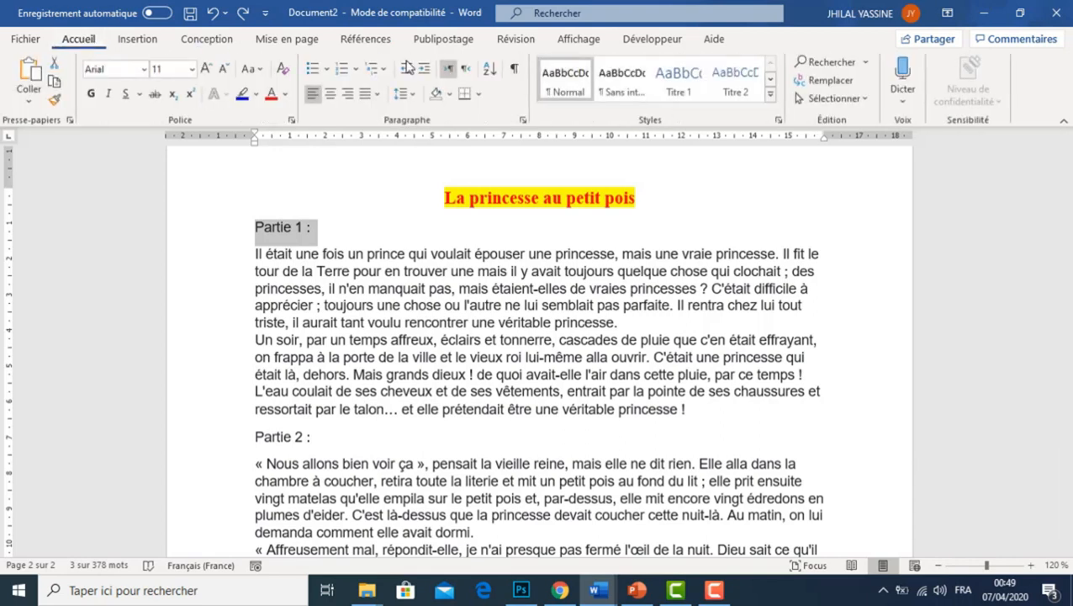
{"action": "left_click", "coordinate": [669, 91]}
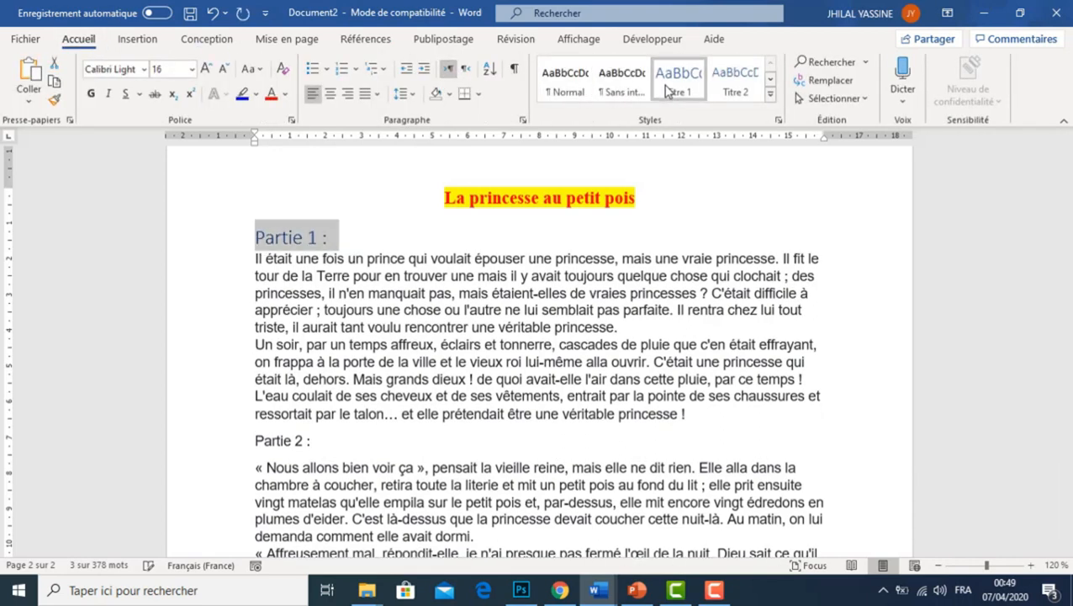
Apply the Titre 1 style to the "Partie 2 :" and "Partie 3 :" headings
{"action": "left_click_drag", "start_coordinate": [313, 440], "coordinate": [256, 439]}
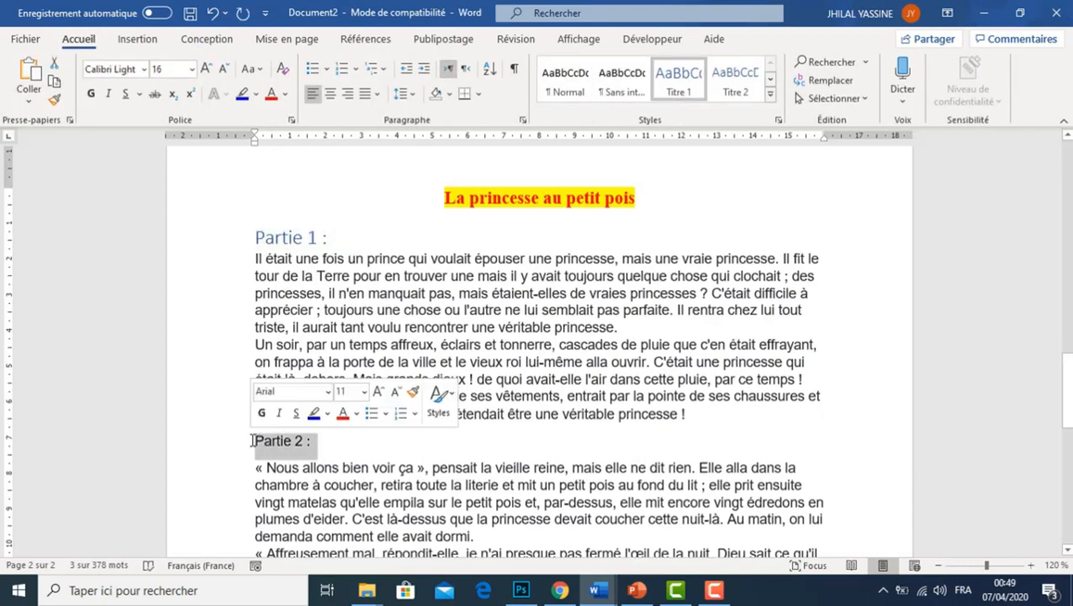
{"action": "left_click", "coordinate": [670, 93]}
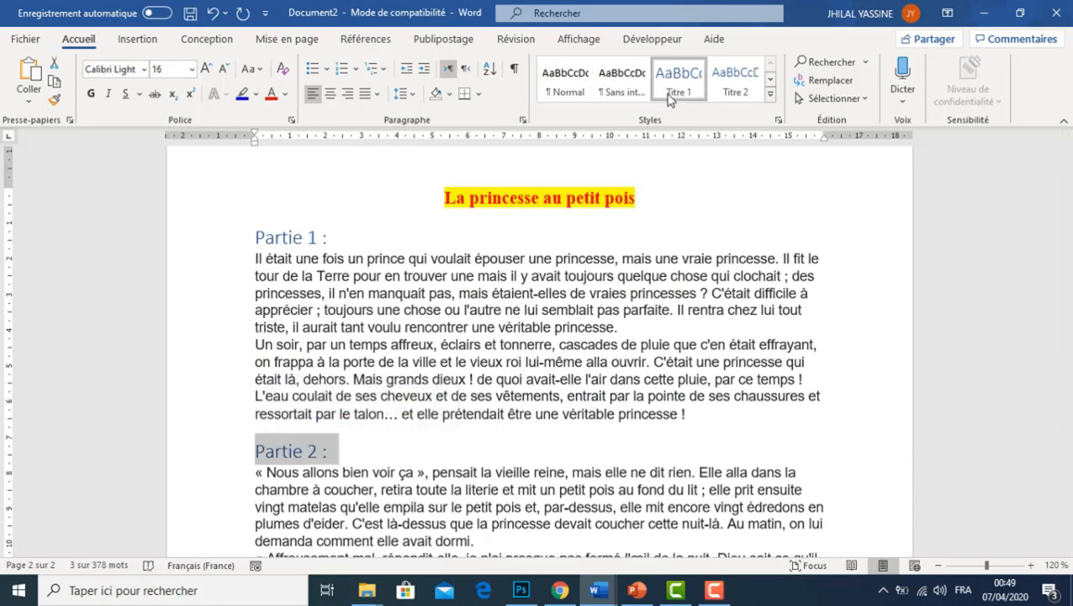
{"action": "left_click_drag", "start_coordinate": [1067, 404], "coordinate": [1068, 427]}
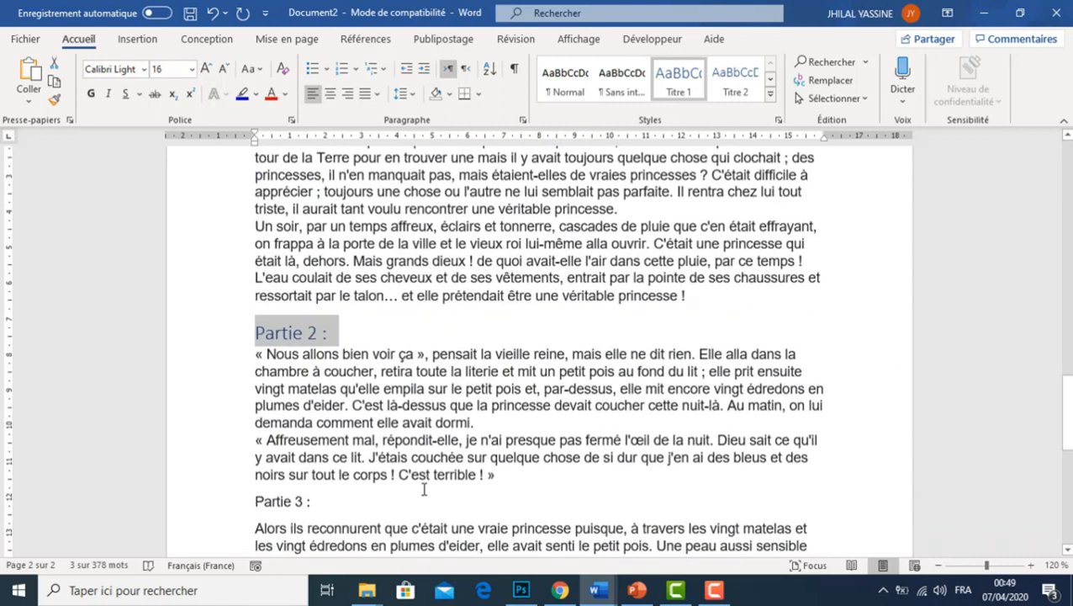
{"action": "left_click", "coordinate": [311, 502]}
{"action": "triple_click", "coordinate": [268, 502]}
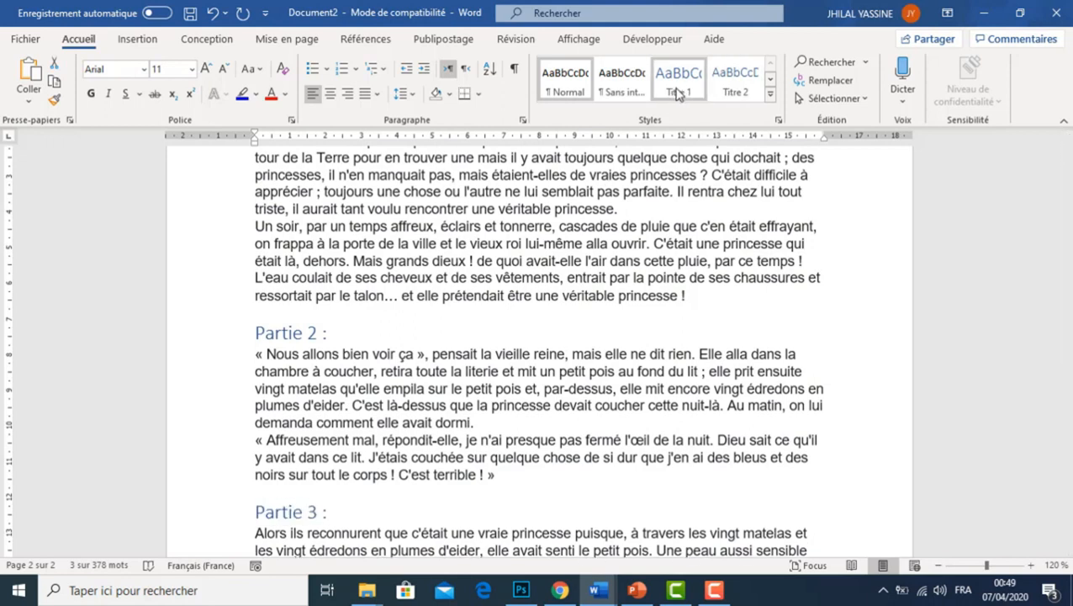
{"action": "left_click", "coordinate": [678, 95]}
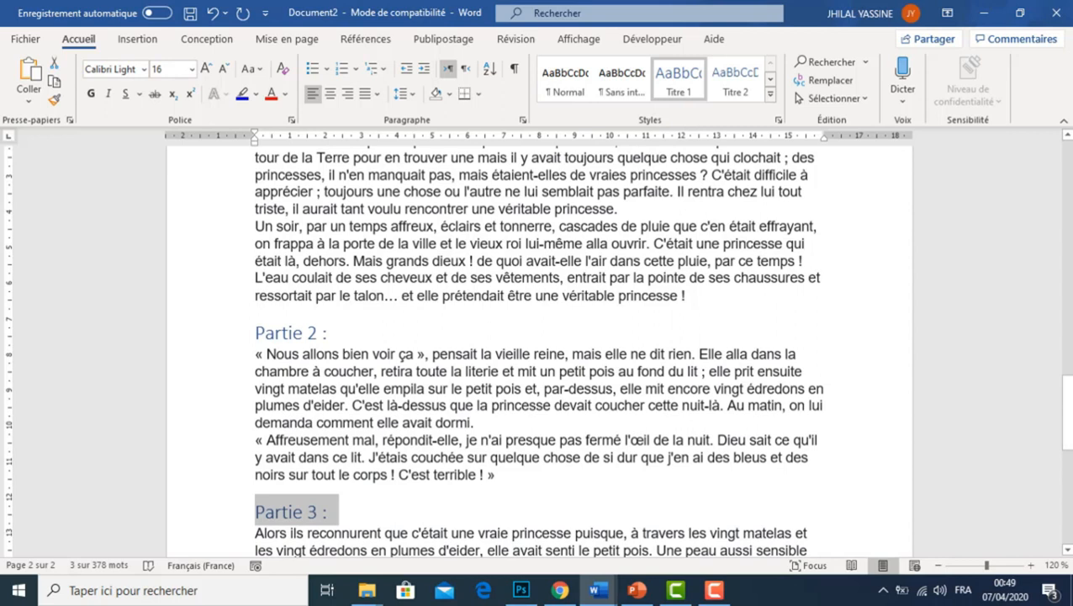
Insert a table of contents on the blank first page using the predefined Table automatique 1
{"action": "left_click_drag", "start_coordinate": [1066, 421], "coordinate": [1069, 225]}
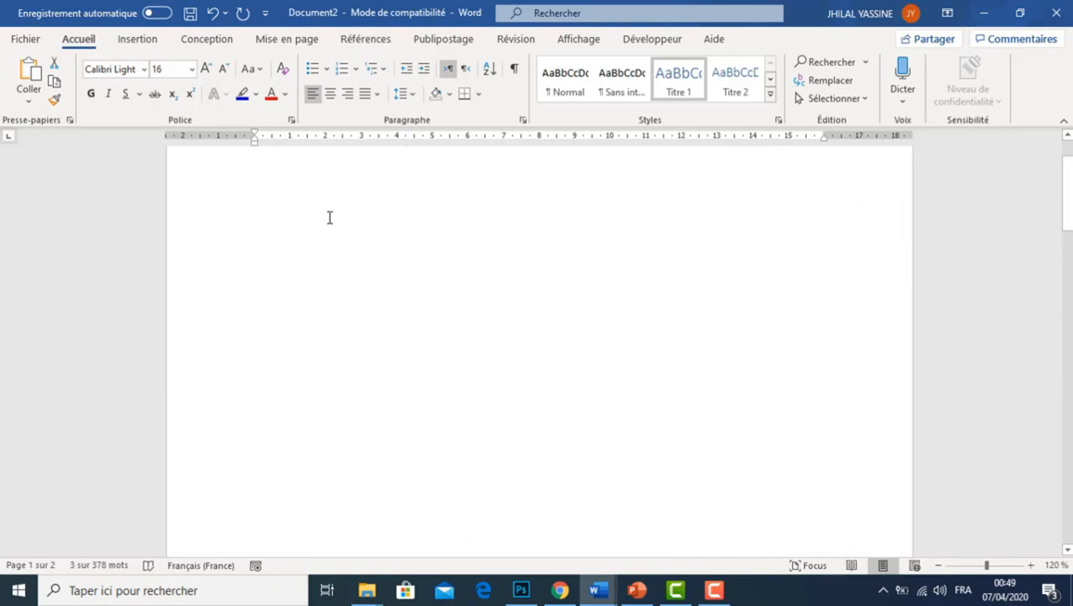
{"action": "left_click", "coordinate": [329, 217]}
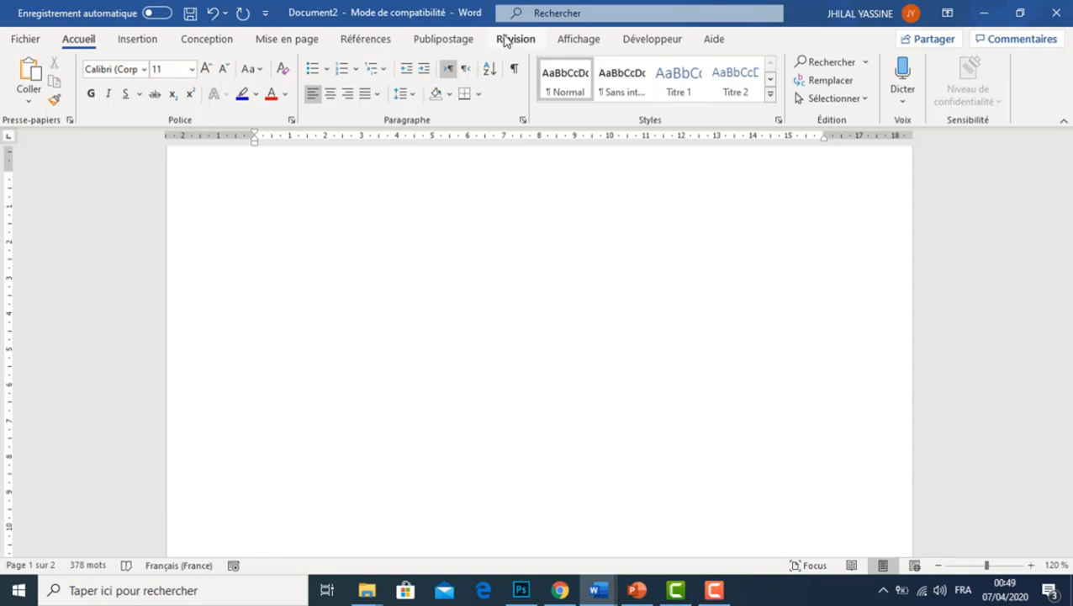
{"action": "left_click", "coordinate": [360, 40]}
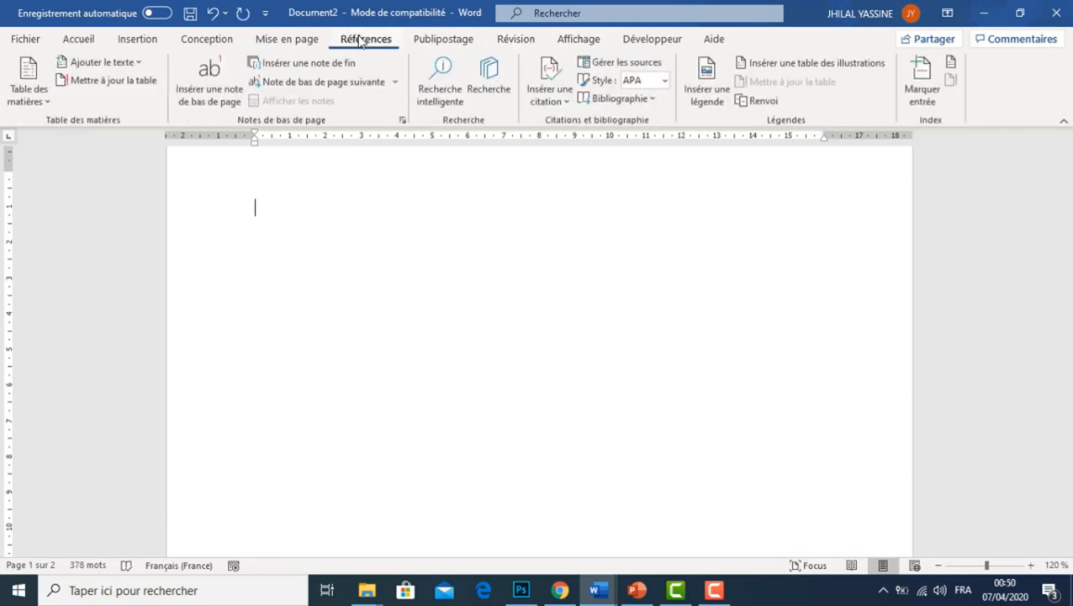
{"action": "left_click", "coordinate": [32, 100]}
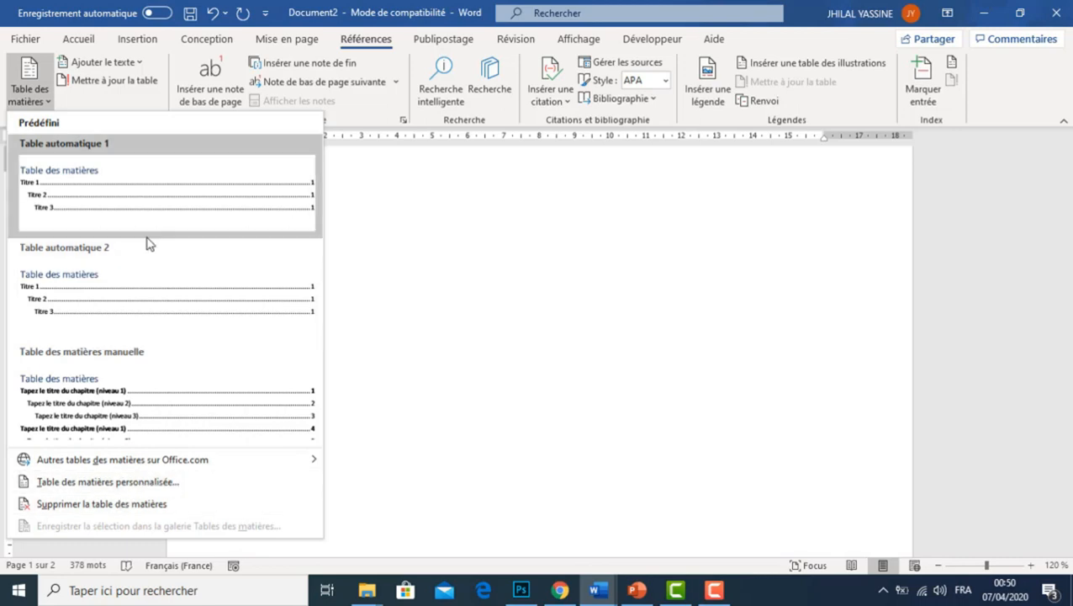
{"action": "left_click", "coordinate": [131, 224]}
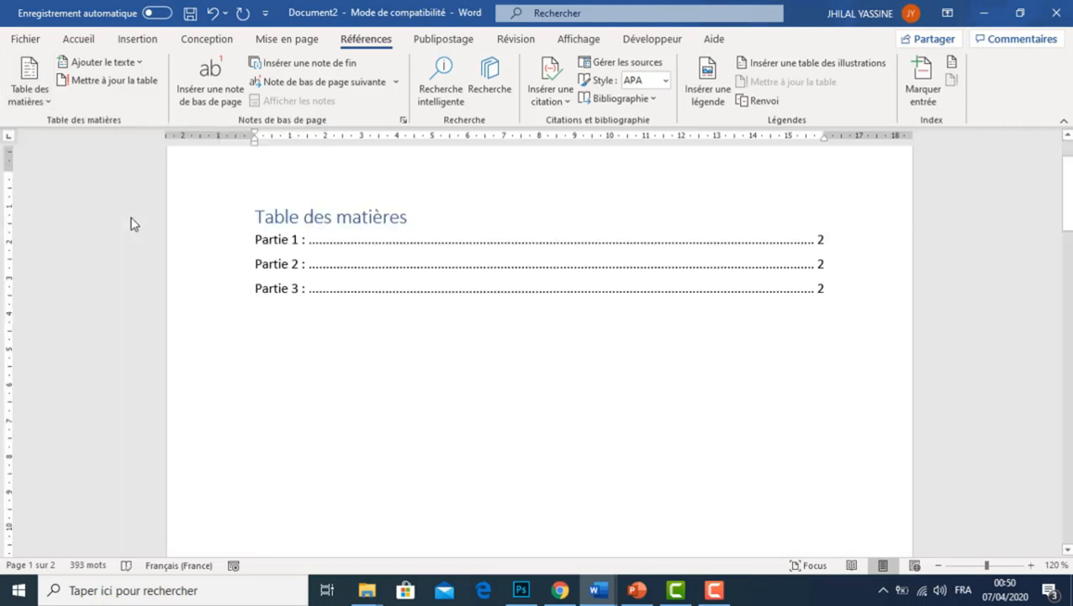
Insert blank lines after the last Partie 1 paragraph to push the Partie 2 heading onto the following page
{"action": "left_click_drag", "start_coordinate": [1064, 195], "coordinate": [1065, 195]}
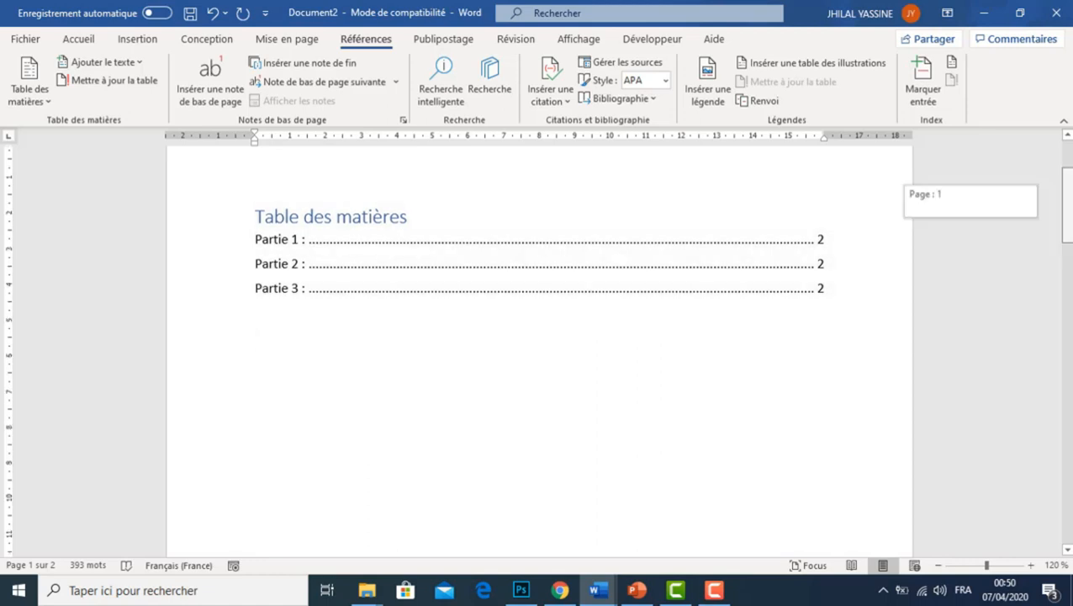
{"action": "scroll", "coordinate": [703, 373], "scroll_direction": "down", "scroll_amount": 10}
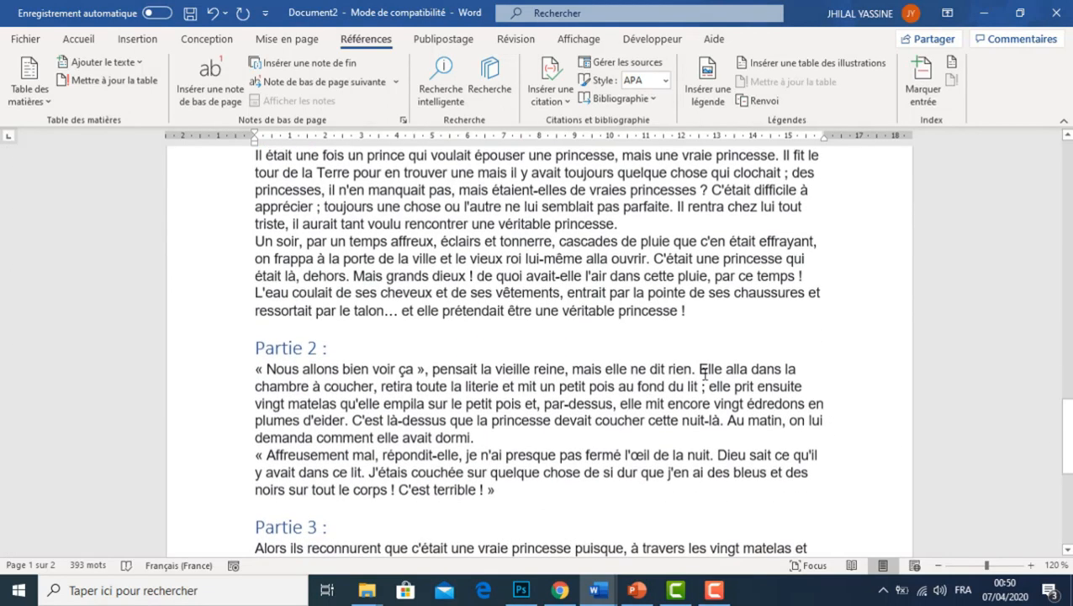
{"action": "left_click", "coordinate": [703, 320]}
{"action": "key", "text": "Return"}
{"action": "key", "text": "Return"}
{"action": "key", "text": "Return"}
{"action": "key", "text": "Return"}
{"action": "key", "text": "Return"}
{"action": "key", "text": "Return"}
{"action": "key", "text": "Return"}
{"action": "key", "text": "Return"}
{"action": "key", "text": "Return"}
{"action": "key", "text": "Return"}
{"action": "key", "text": "Return"}
{"action": "key", "text": "Return"}
{"action": "key", "text": "Return"}
{"action": "key", "text": "Return"}
{"action": "key", "text": "Return"}
{"action": "key", "text": "Return"}
{"action": "key", "text": "Return"}
{"action": "key", "text": "Return"}
{"action": "key", "text": "Return"}
{"action": "key", "text": "Return"}
{"action": "key", "text": "Return"}
{"action": "key", "text": "Return"}
{"action": "key", "text": "Return"}
{"action": "key", "text": "Return"}
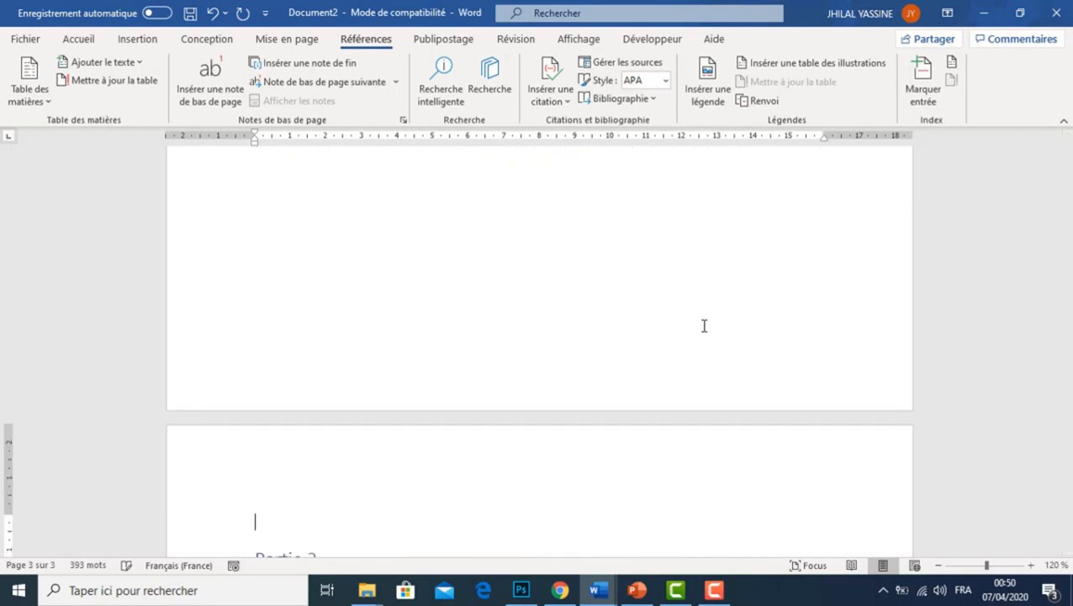
Update the entire table of contents on the first page with the Mettre à jour toute la table option
{"action": "left_click_drag", "start_coordinate": [1066, 400], "coordinate": [1066, 172]}
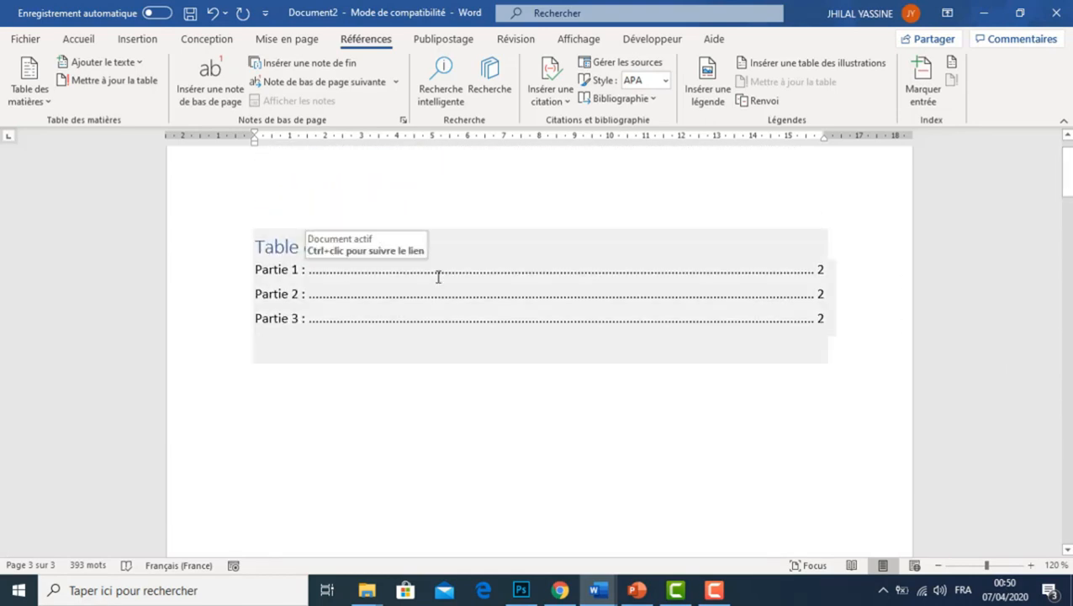
{"action": "left_click", "coordinate": [391, 246]}
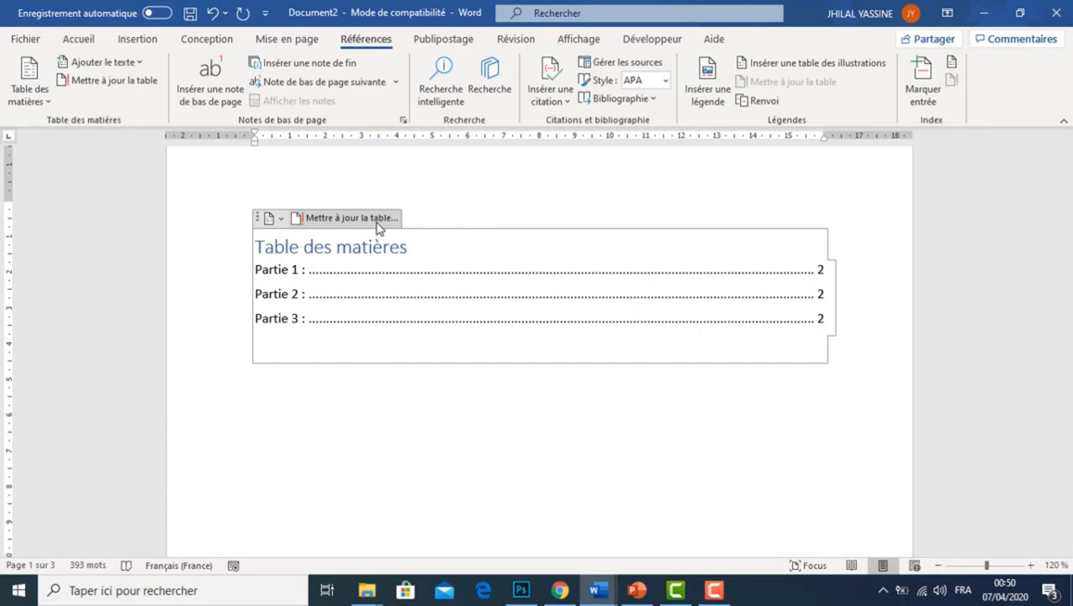
{"action": "left_click", "coordinate": [339, 220]}
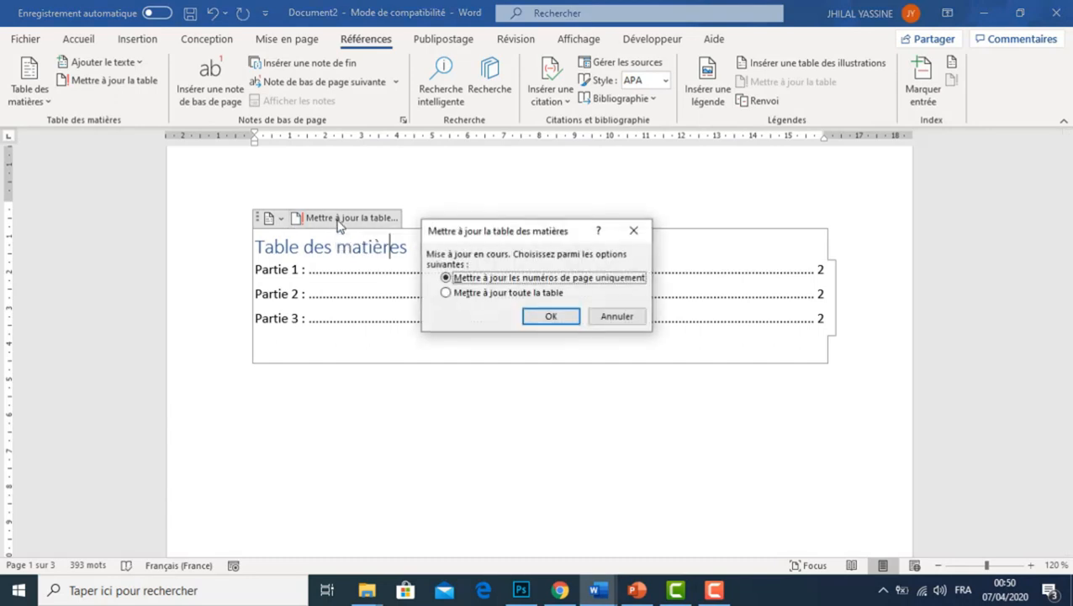
{"action": "left_click", "coordinate": [464, 294]}
{"action": "left_click", "coordinate": [548, 317]}
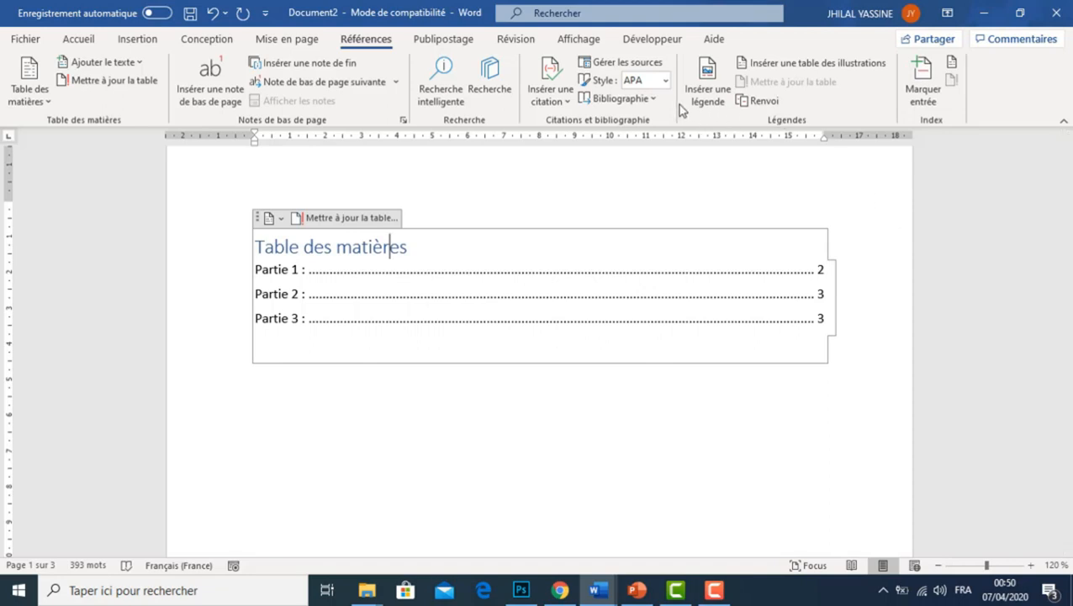
Look at the predefined bibliography formats without inserting one, and return to the Document1 window
{"action": "left_click", "coordinate": [649, 103]}
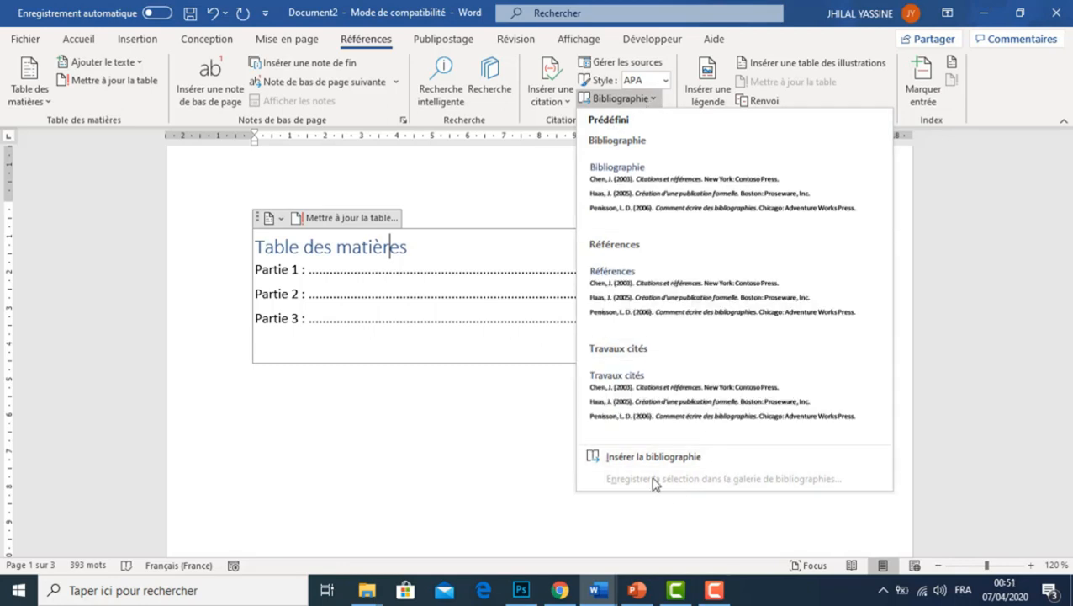
{"action": "left_click", "coordinate": [954, 364]}
{"action": "left_click", "coordinate": [983, 12]}
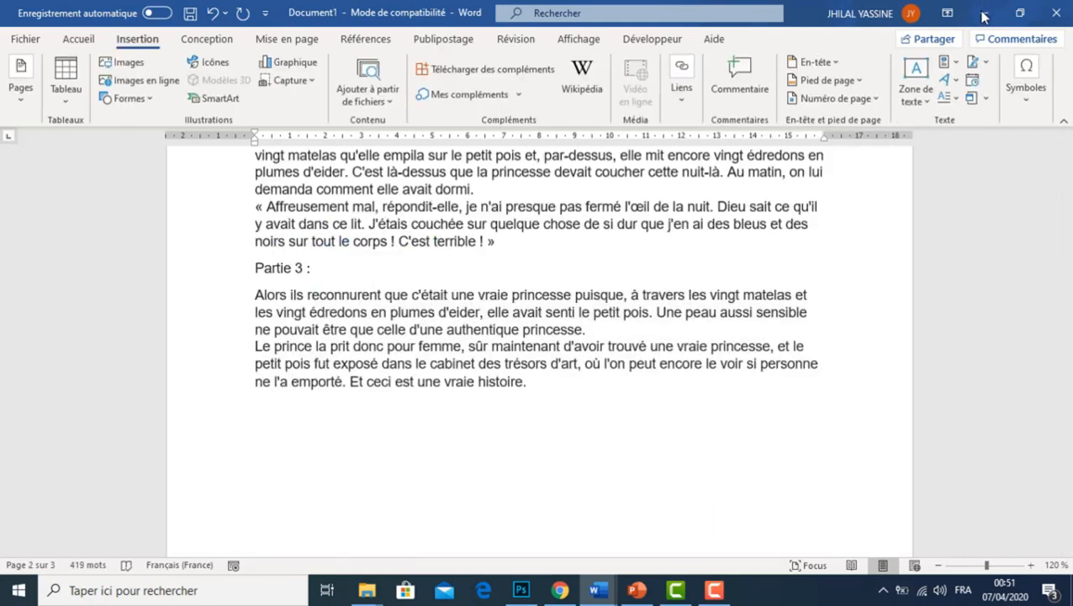
Insert a new empty equation on the blank area of page 3, below the story
{"action": "left_click_drag", "start_coordinate": [1065, 355], "coordinate": [1065, 406]}
{"action": "left_click", "coordinate": [295, 387]}
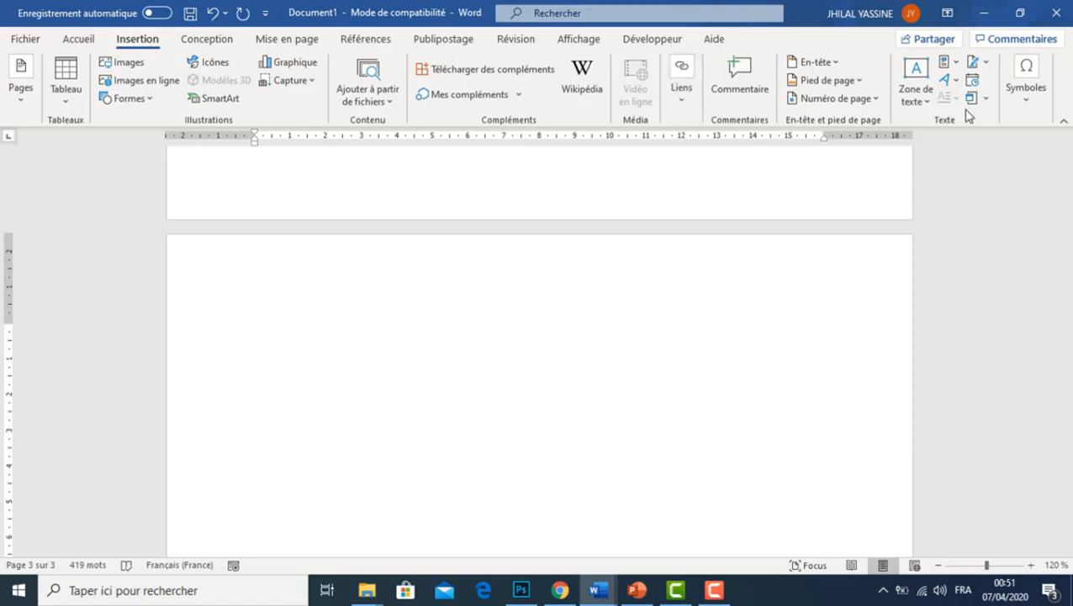
{"action": "left_click", "coordinate": [1024, 108]}
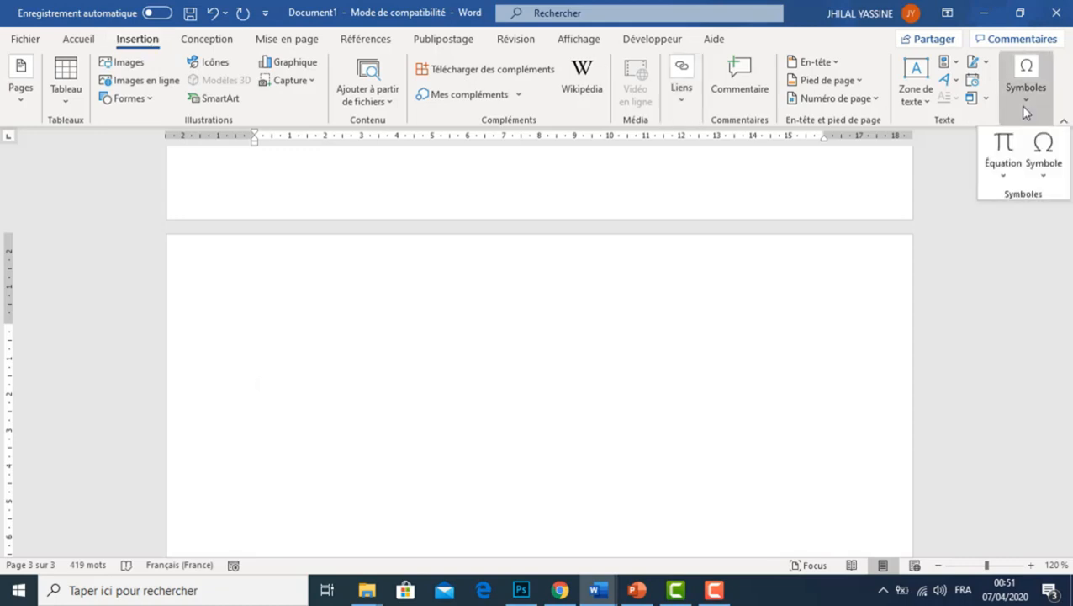
{"action": "left_click", "coordinate": [1007, 176]}
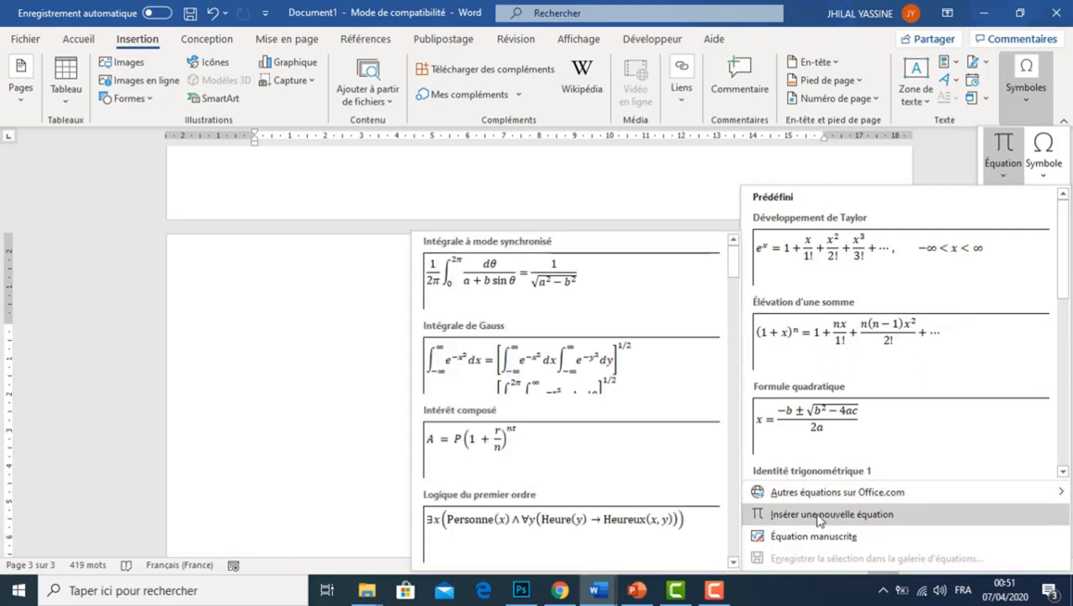
{"action": "left_click", "coordinate": [832, 515]}
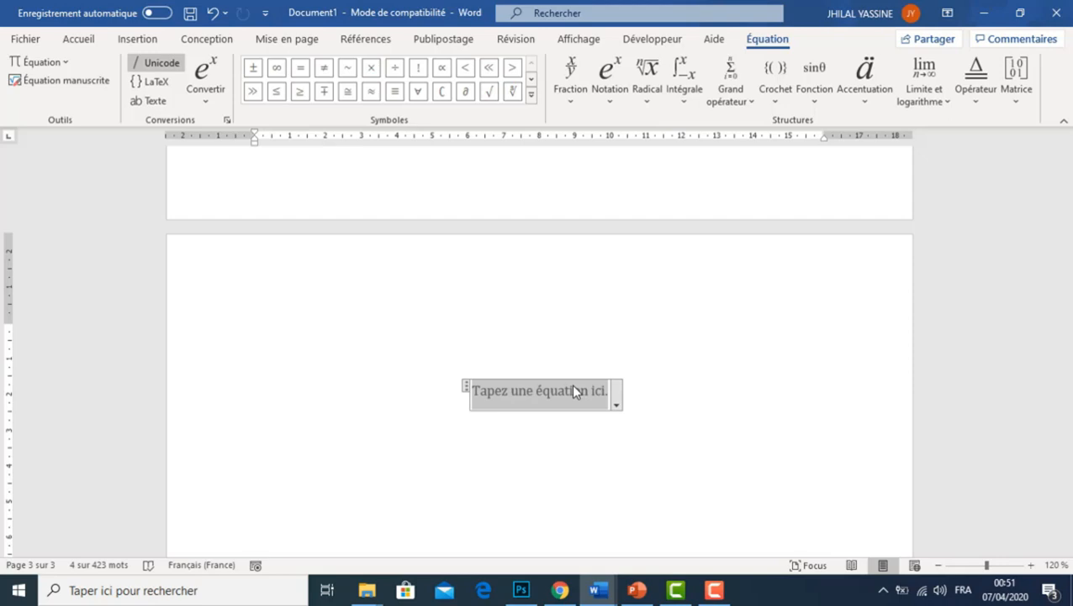
Enter 2x + in the equation, followed by a stacked fraction with numerator 3 and denominator 2
{"action": "type", "text": "2x "}
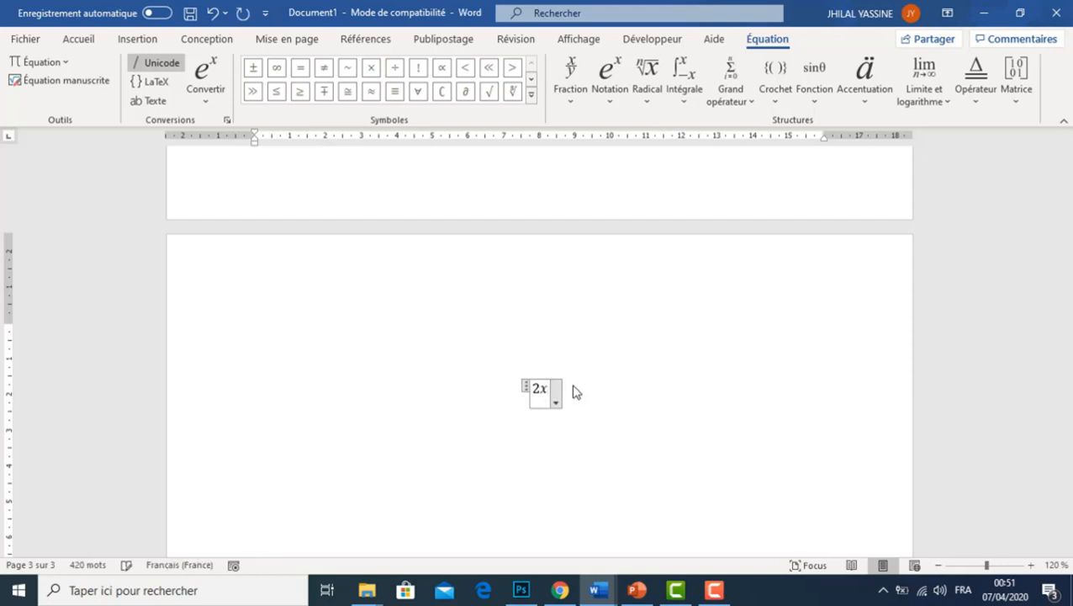
{"action": "type", "text": "+"}
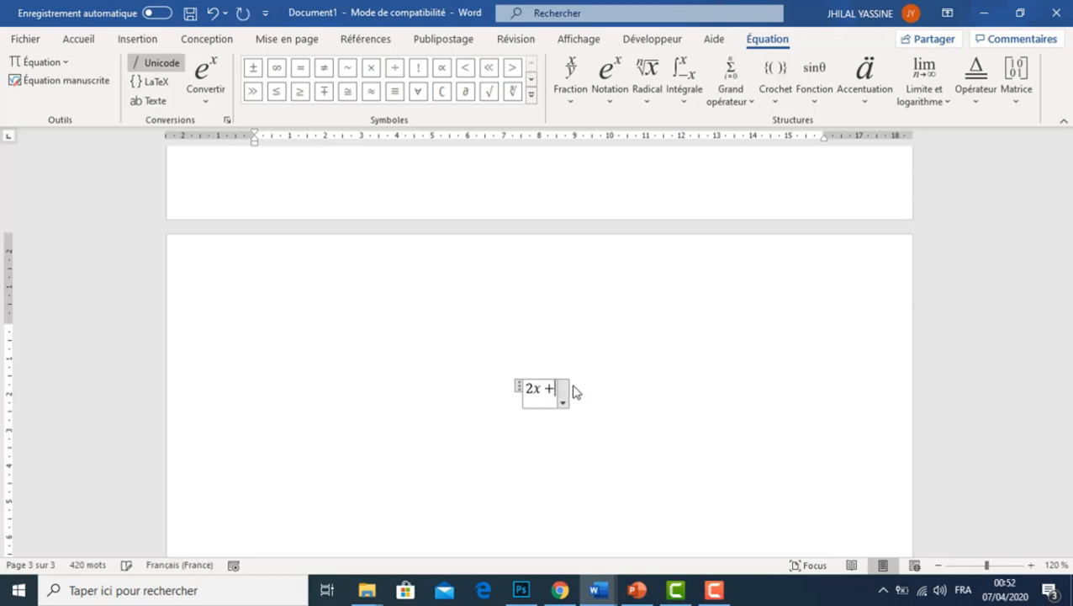
{"action": "left_click", "coordinate": [572, 99]}
{"action": "left_click", "coordinate": [579, 171]}
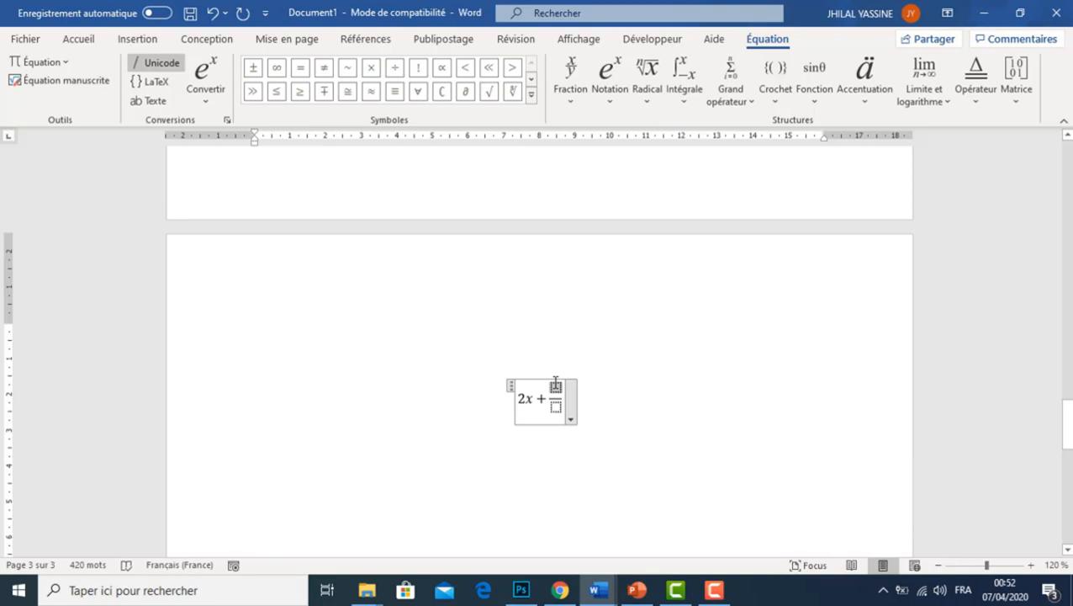
{"action": "left_click", "coordinate": [555, 385]}
{"action": "type", "text": "3"}
{"action": "left_click", "coordinate": [556, 405]}
{"action": "type", "text": "2"}
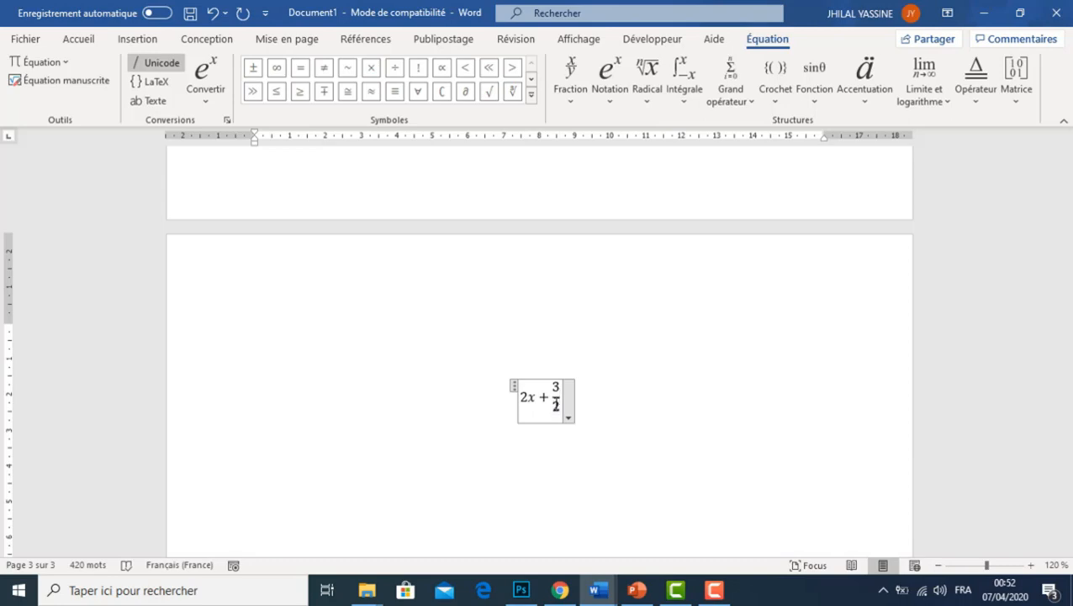
{"action": "type", "text": "="}
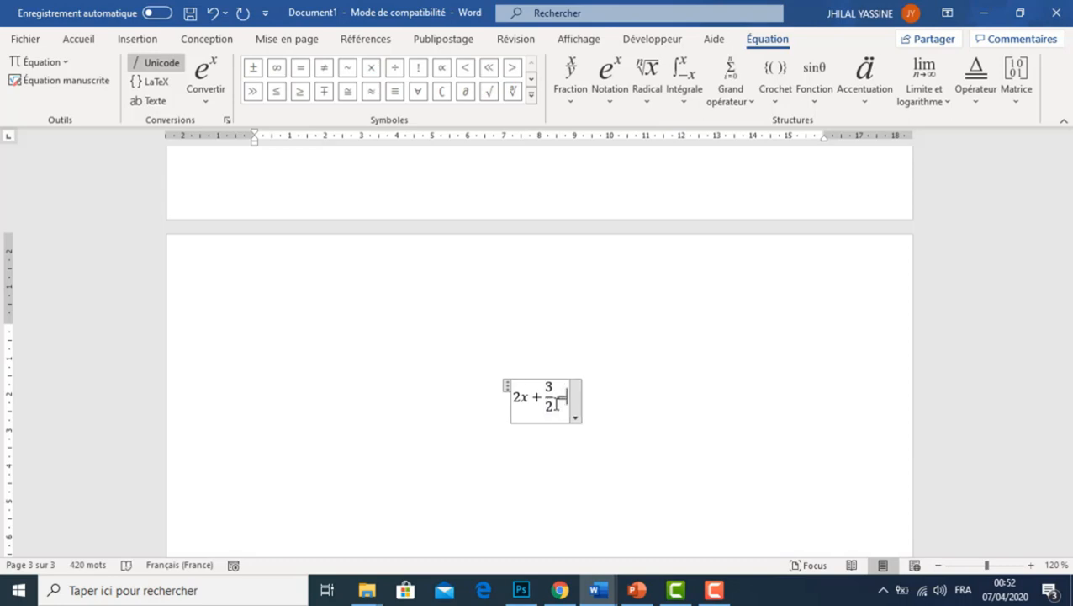
{"action": "type", "text": "3x"}
{"action": "type", "text": "-6"}
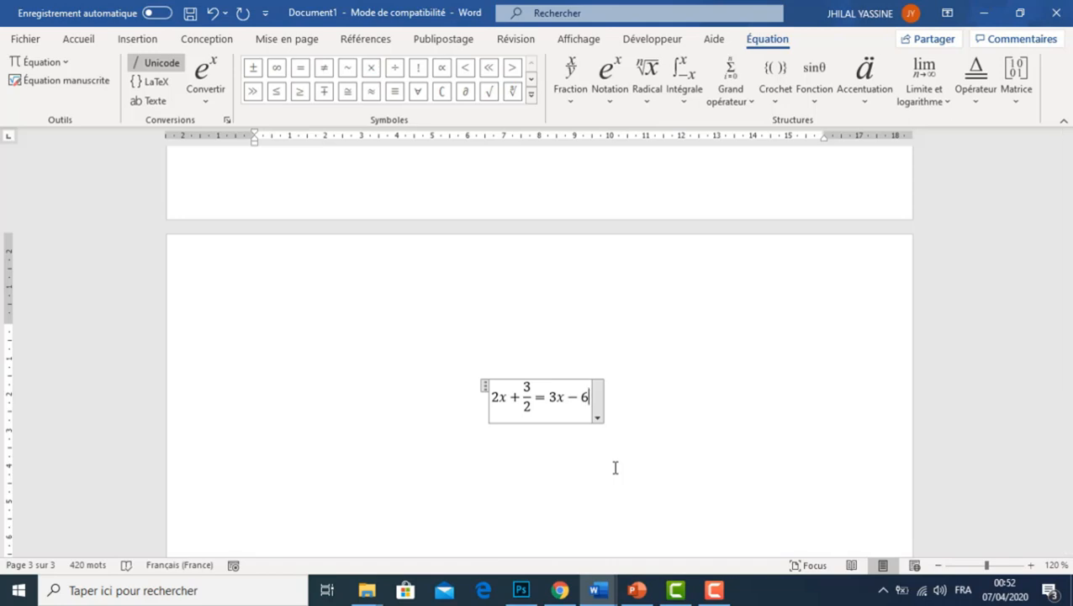
Complete the equation with = 3x − 6 after the fraction and look at its save and display options
{"action": "left_click", "coordinate": [597, 418]}
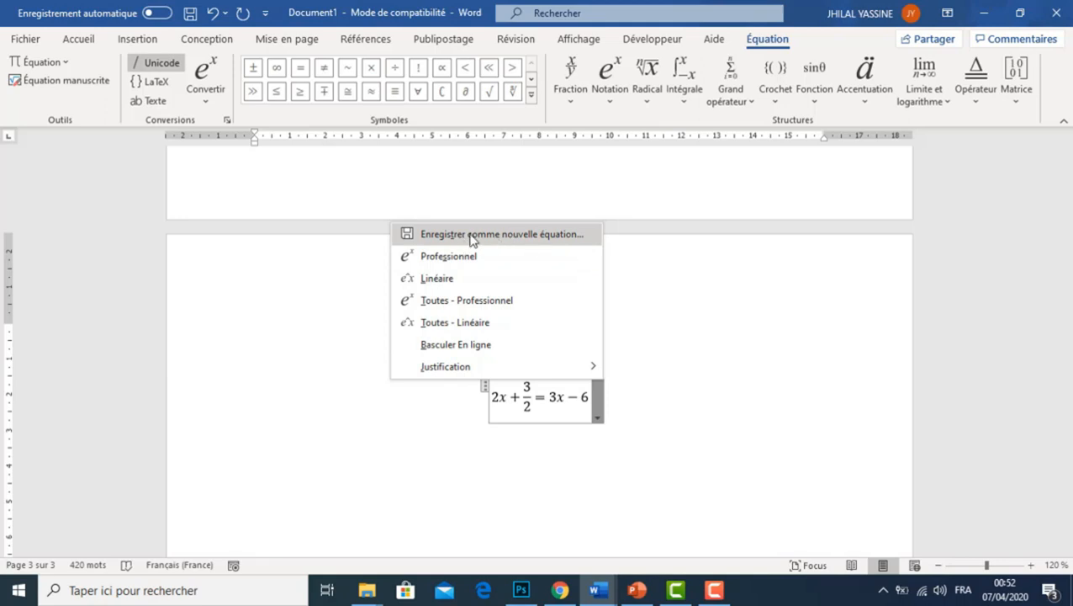
{"action": "left_click", "coordinate": [821, 388]}
Calculate the first row of the Addition column with the table formula =SUM(LEFT)
{"action": "left_click_drag", "start_coordinate": [1067, 424], "coordinate": [1067, 477]}
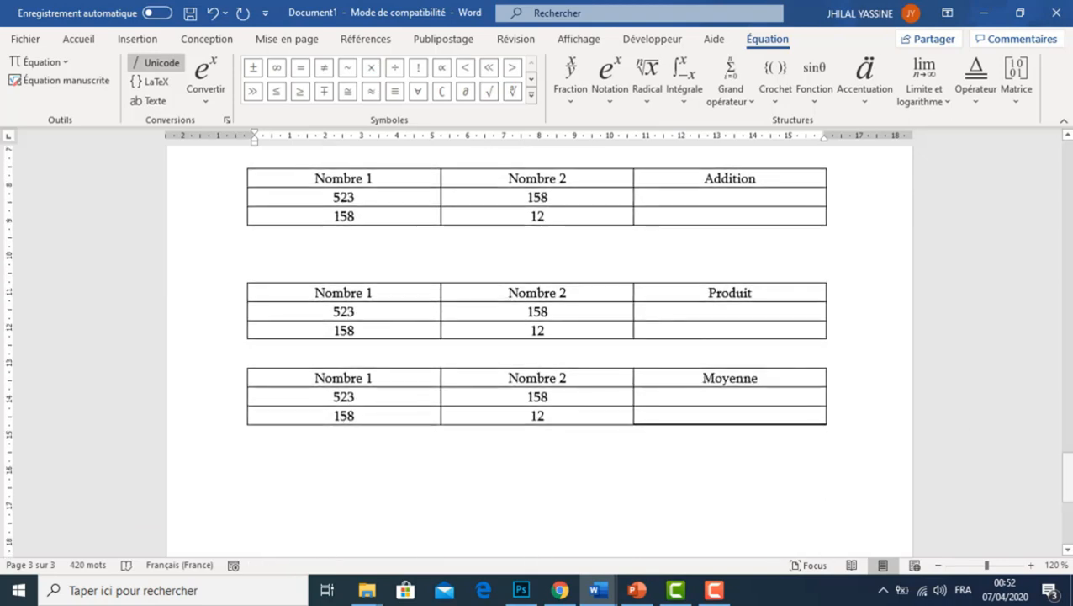
{"action": "left_click", "coordinate": [753, 196]}
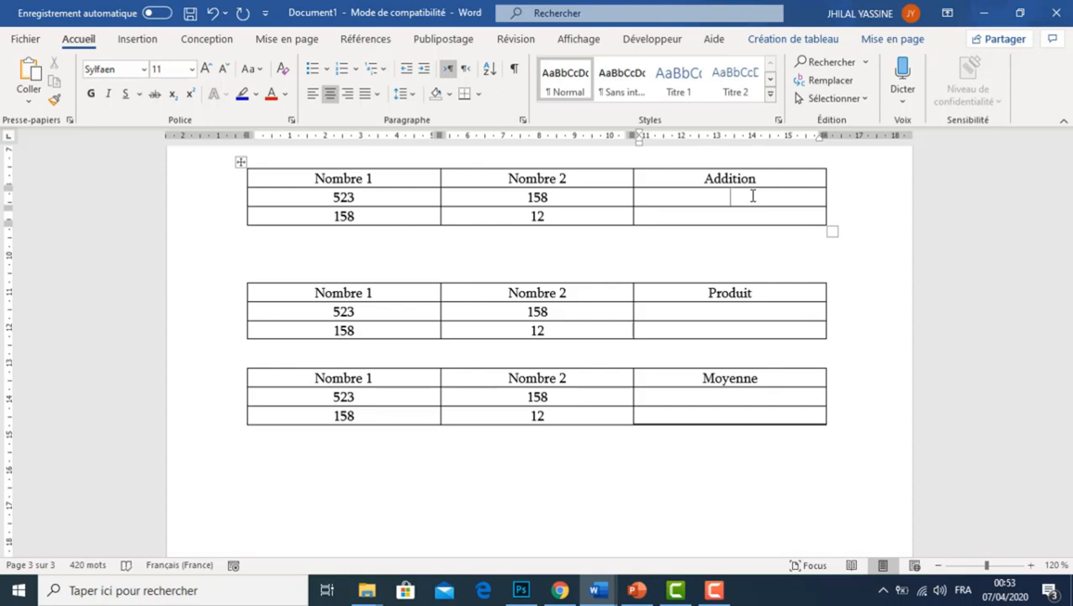
{"action": "left_click", "coordinate": [892, 39]}
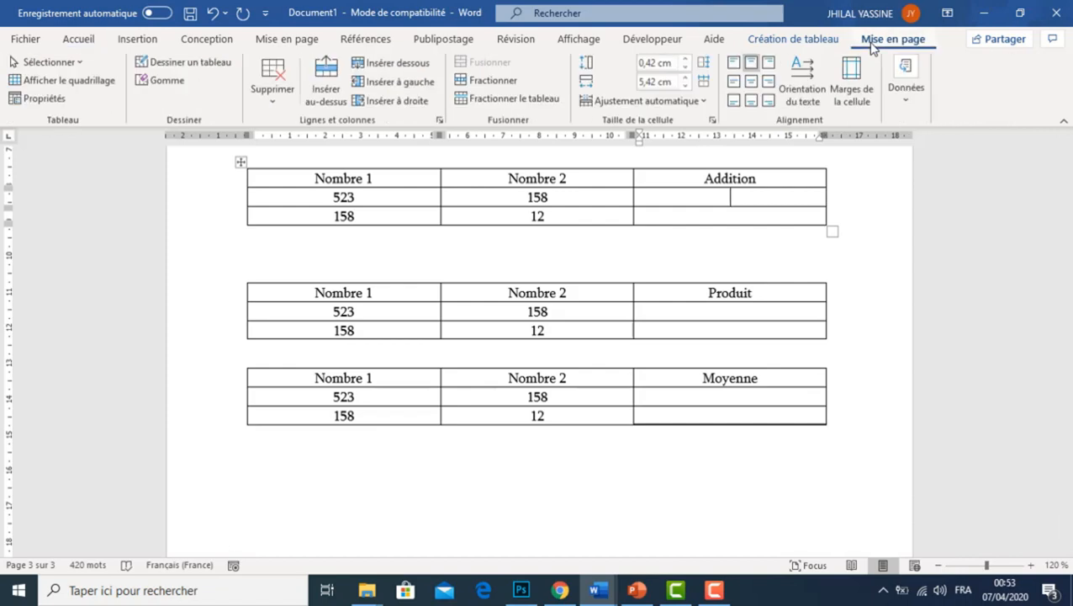
{"action": "left_click", "coordinate": [901, 102]}
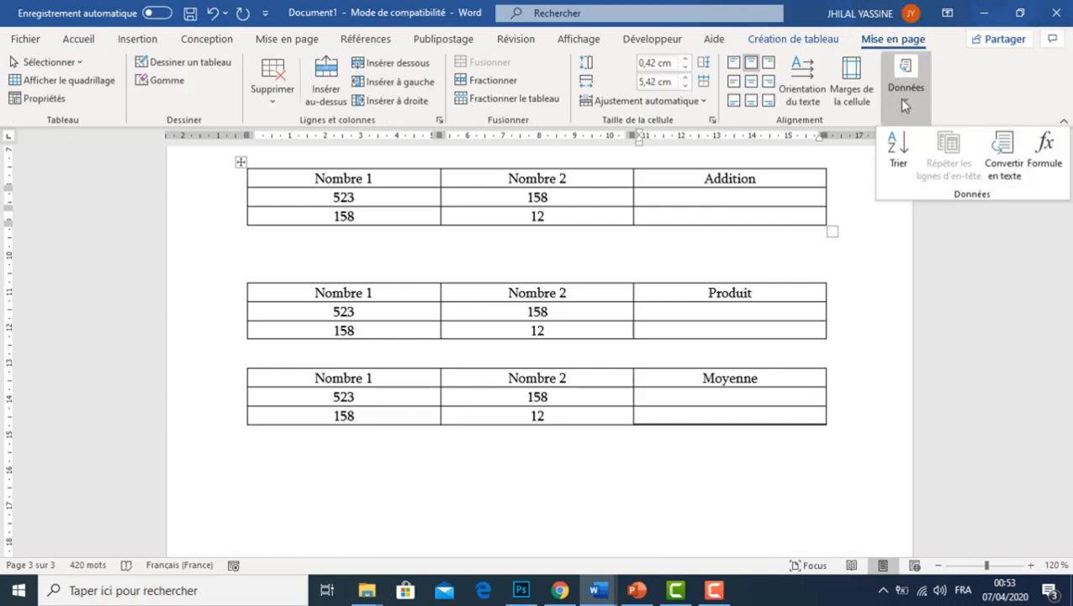
{"action": "left_click", "coordinate": [1048, 166]}
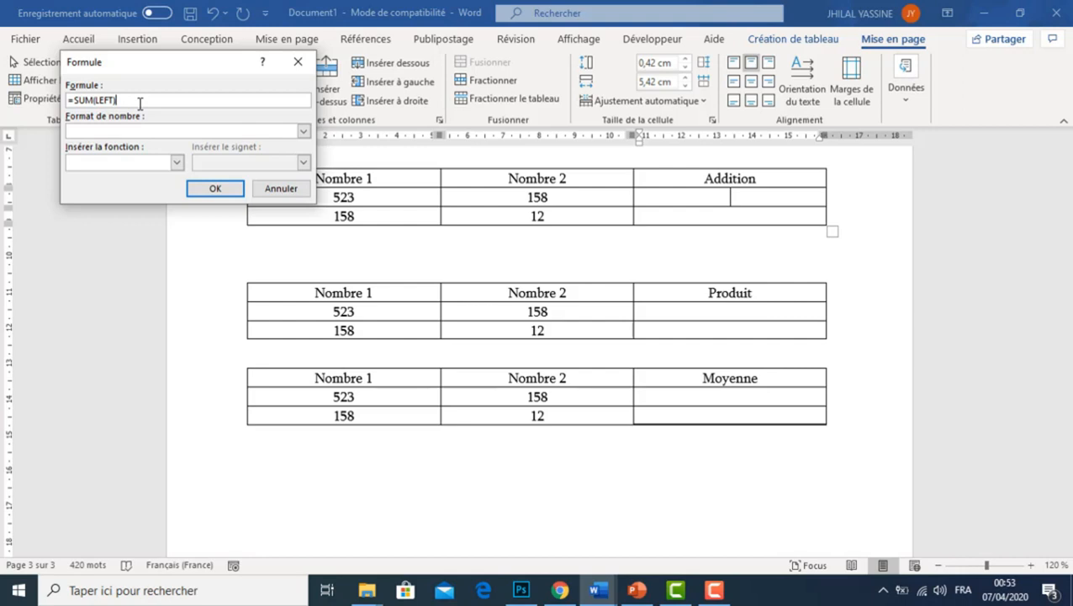
{"action": "left_click", "coordinate": [303, 131]}
{"action": "left_click", "coordinate": [243, 181]}
{"action": "left_click", "coordinate": [224, 188]}
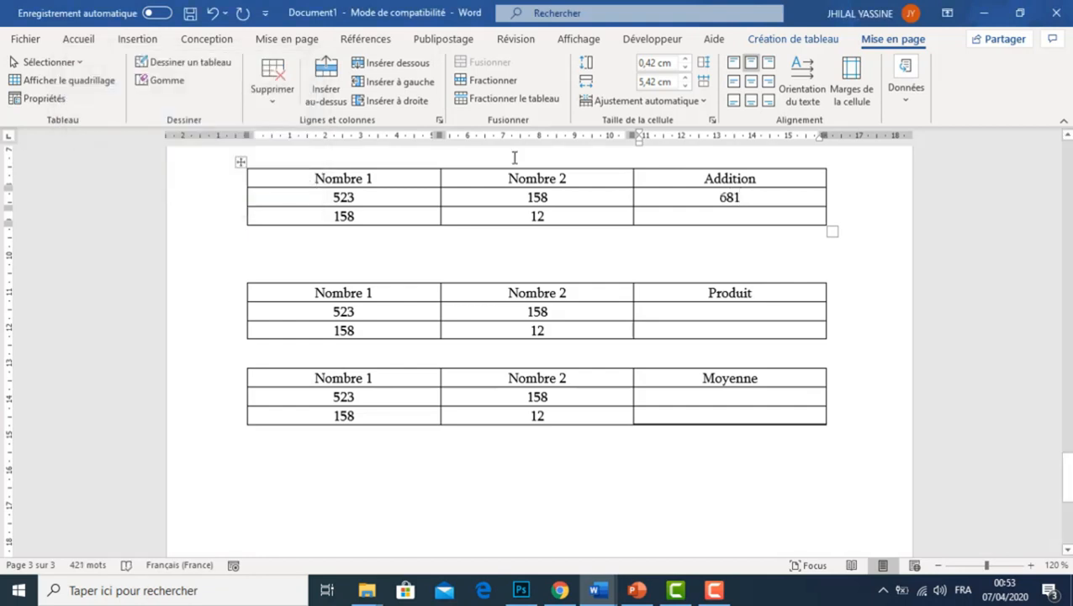
Calculate the second row of the Addition column with the table formula =a3+b3 in place of the suggested one
{"action": "left_click", "coordinate": [728, 216]}
{"action": "left_click", "coordinate": [912, 94]}
{"action": "left_click", "coordinate": [1046, 150]}
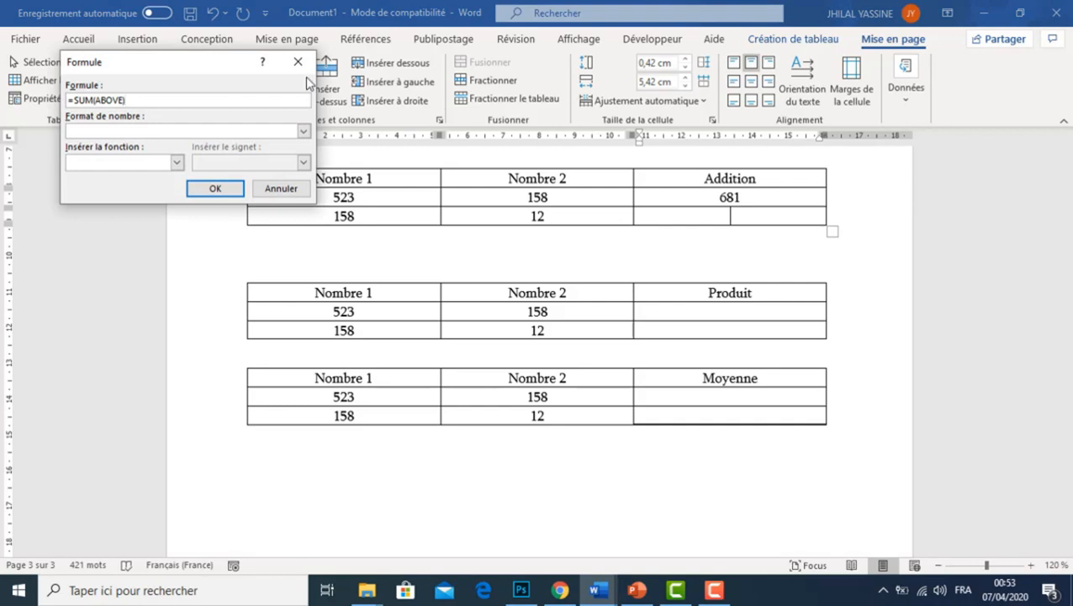
{"action": "key", "text": "BackSpace"}
{"action": "key", "text": "BackSpace"}
{"action": "key", "text": "BackSpace"}
{"action": "key", "text": "BackSpace"}
{"action": "key", "text": "BackSpace"}
{"action": "key", "text": "BackSpace"}
{"action": "key", "text": "BackSpace"}
{"action": "key", "text": "BackSpace"}
{"action": "key", "text": "BackSpace"}
{"action": "key", "text": "BackSpace"}
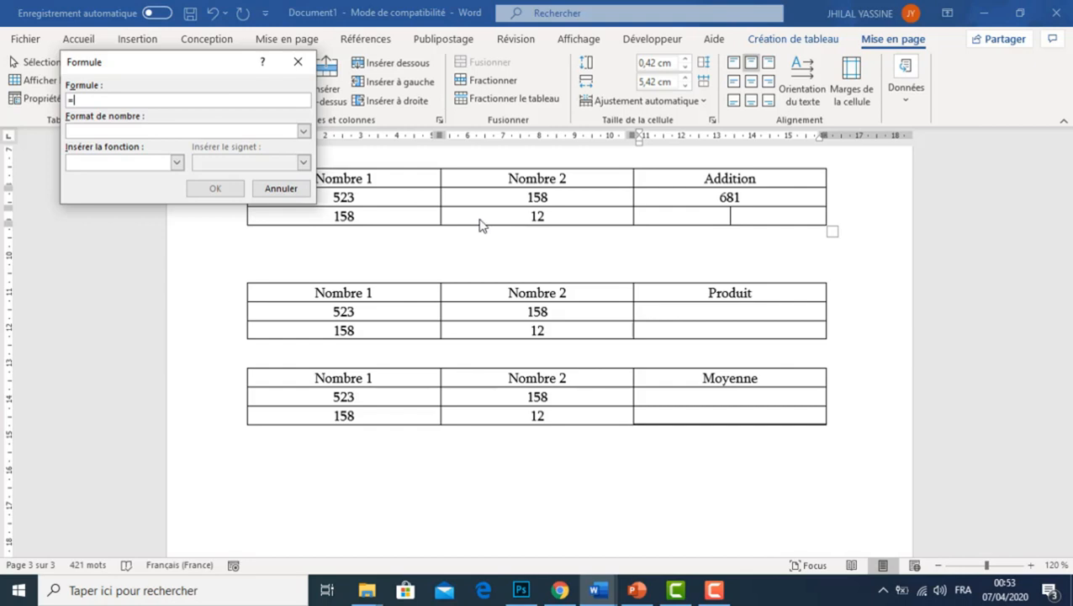
{"action": "type", "text": "a3+"}
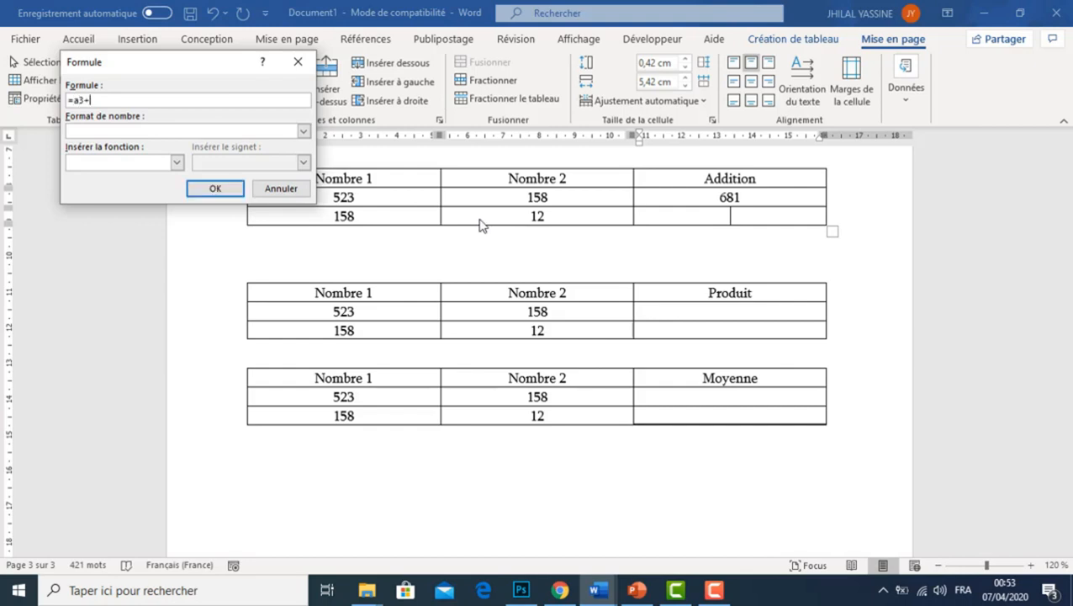
{"action": "type", "text": "b3"}
{"action": "left_click", "coordinate": [215, 189]}
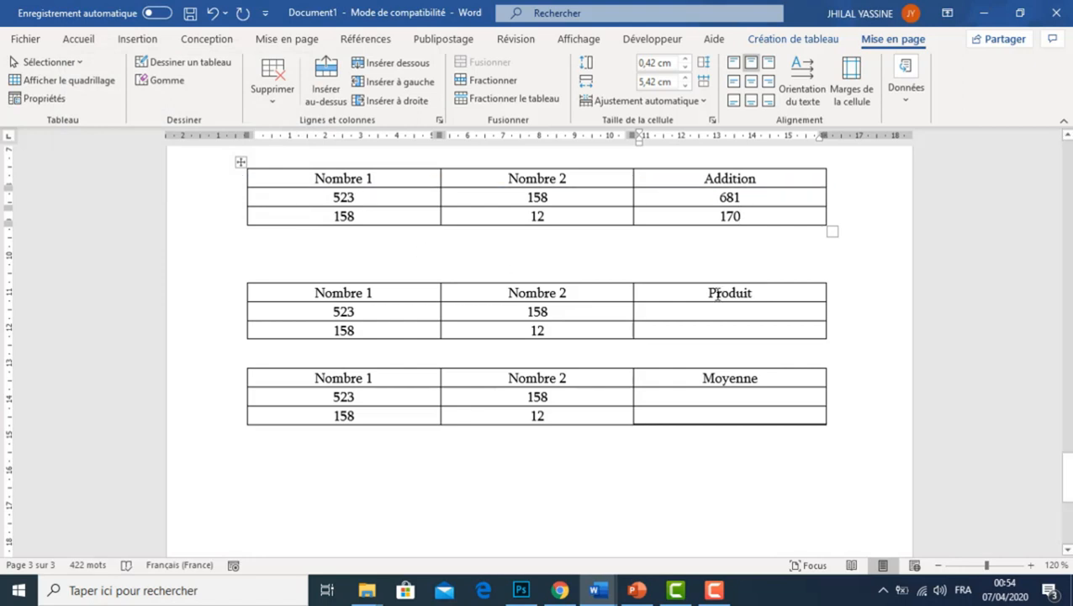
Calculate the first row of the Produit column with the table formula =PRODUCT(left), choosing PRODUCT from the available functions
{"action": "left_click", "coordinate": [743, 311]}
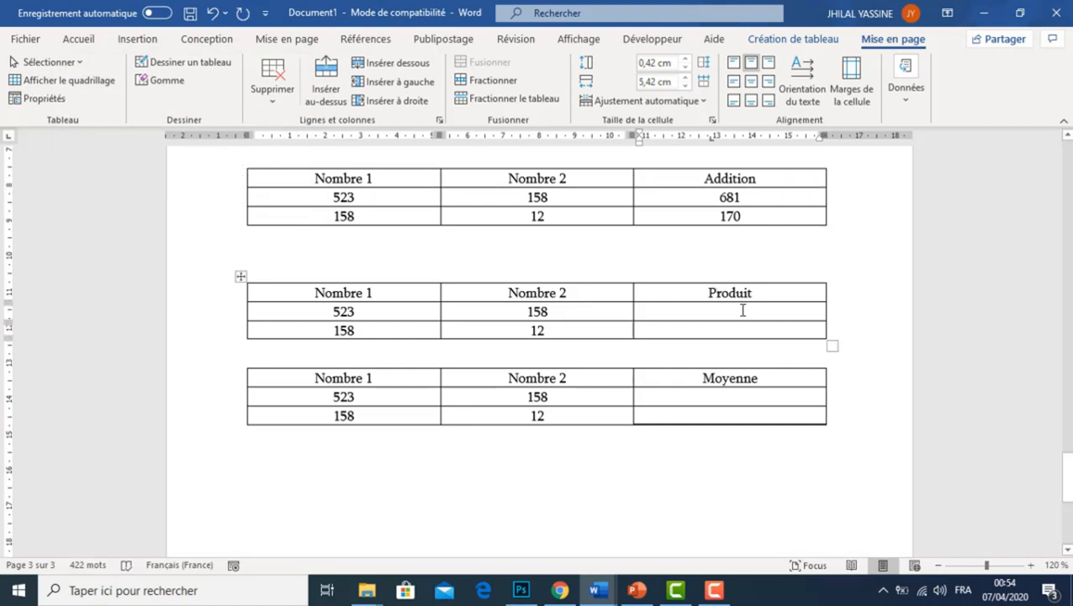
{"action": "left_click", "coordinate": [898, 108]}
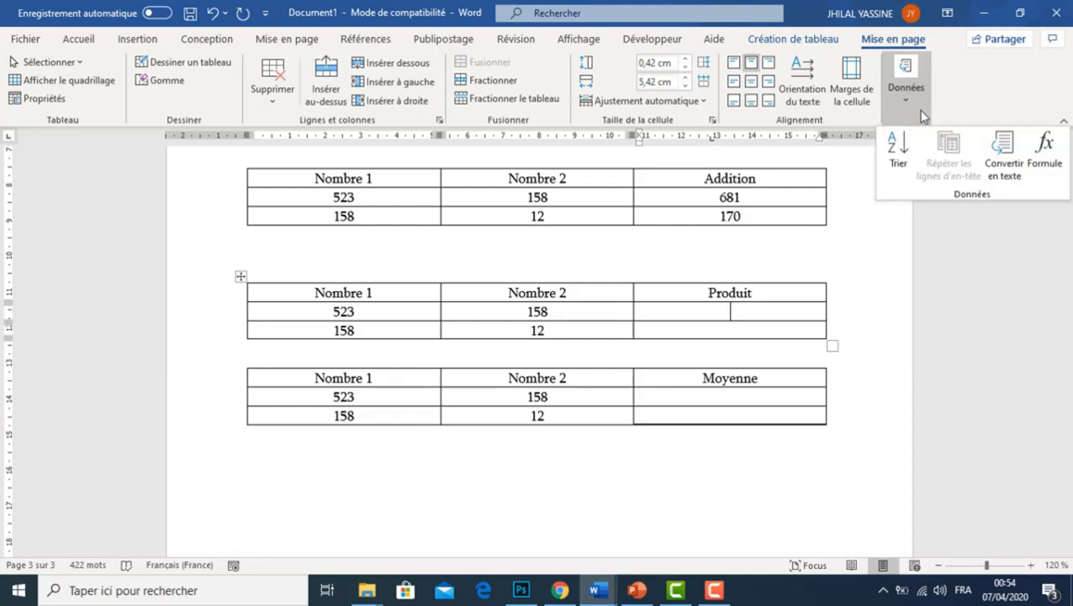
{"action": "left_click", "coordinate": [1050, 156]}
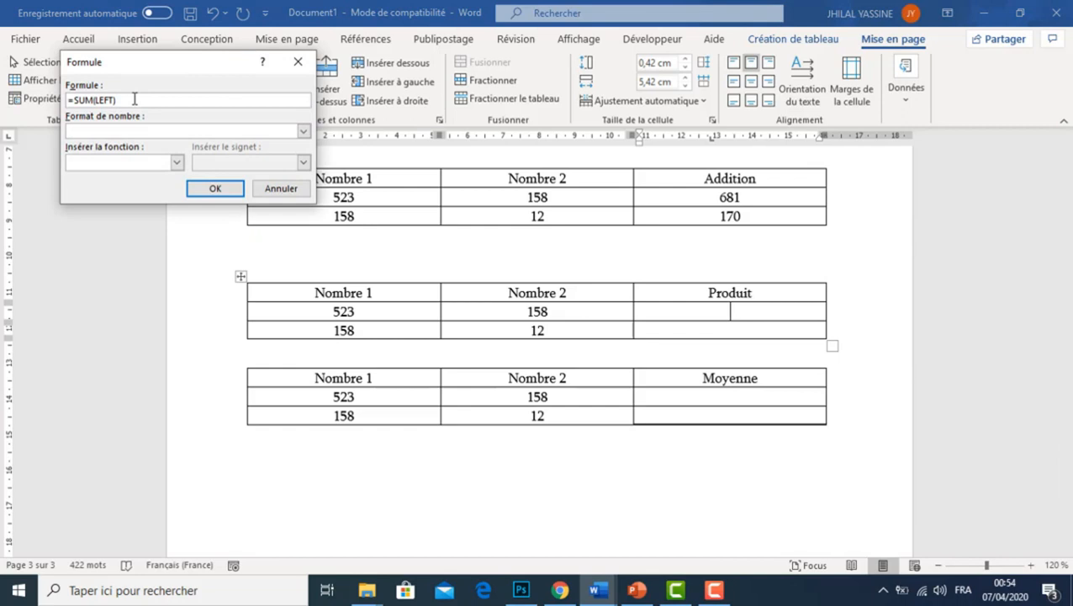
{"action": "key", "text": "BackSpace"}
{"action": "key", "text": "BackSpace"}
{"action": "key", "text": "BackSpace"}
{"action": "key", "text": "BackSpace"}
{"action": "key", "text": "BackSpace"}
{"action": "key", "text": "BackSpace"}
{"action": "key", "text": "BackSpace"}
{"action": "key", "text": "BackSpace"}
{"action": "key", "text": "BackSpace"}
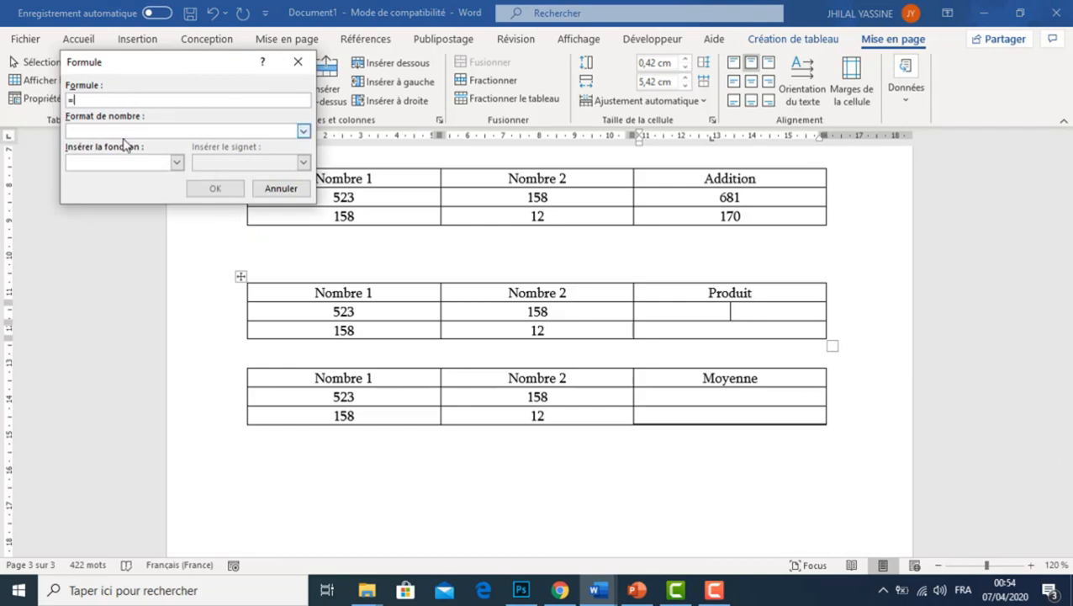
{"action": "left_click", "coordinate": [177, 162]}
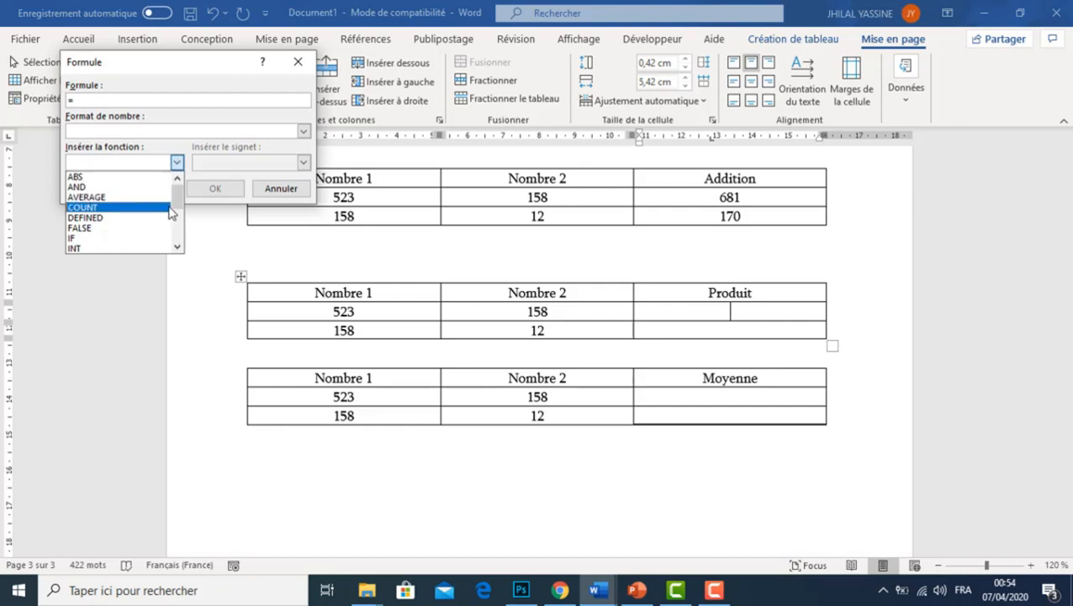
{"action": "left_click", "coordinate": [176, 246]}
{"action": "left_click", "coordinate": [177, 246]}
{"action": "left_click", "coordinate": [176, 247]}
{"action": "left_click", "coordinate": [108, 228]}
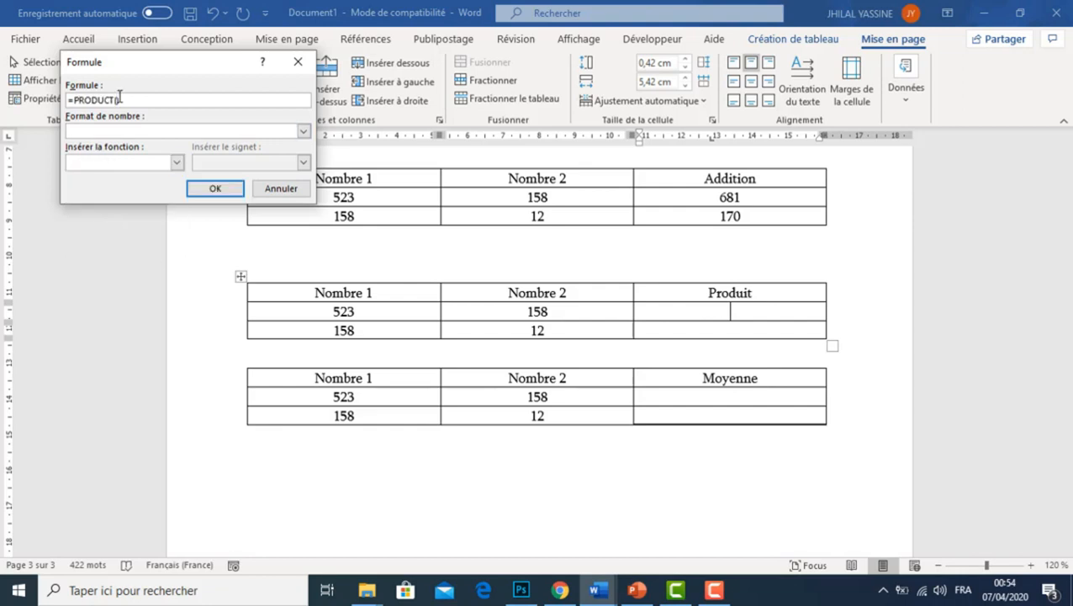
{"action": "type", "text": "left"}
{"action": "left_click", "coordinate": [213, 189]}
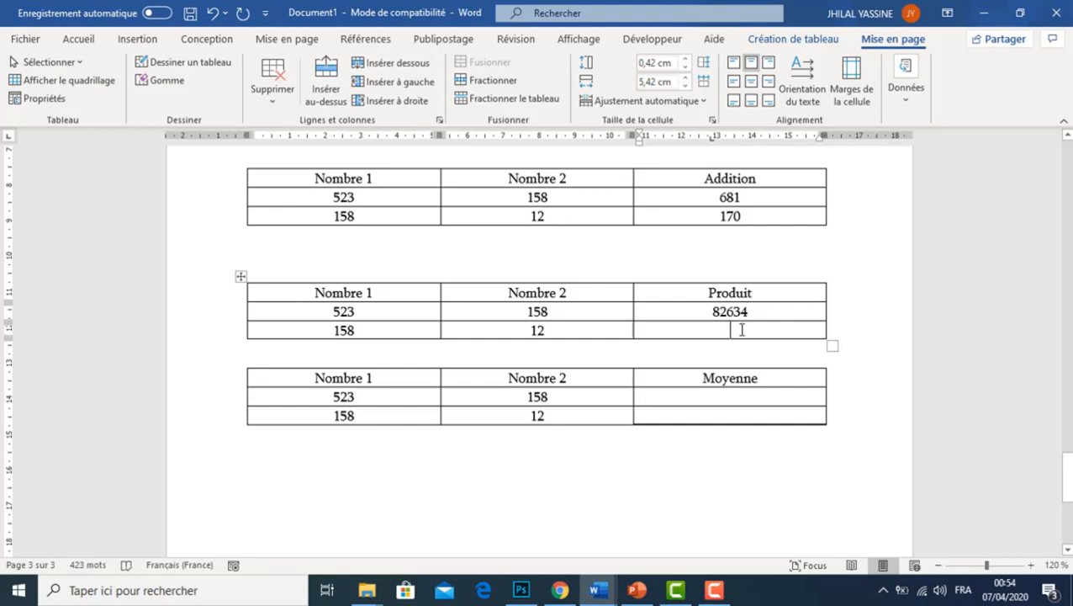
Calculate the second row of the Produit column with the table formula =a3*b3 in place of the suggested one
{"action": "left_click", "coordinate": [905, 91]}
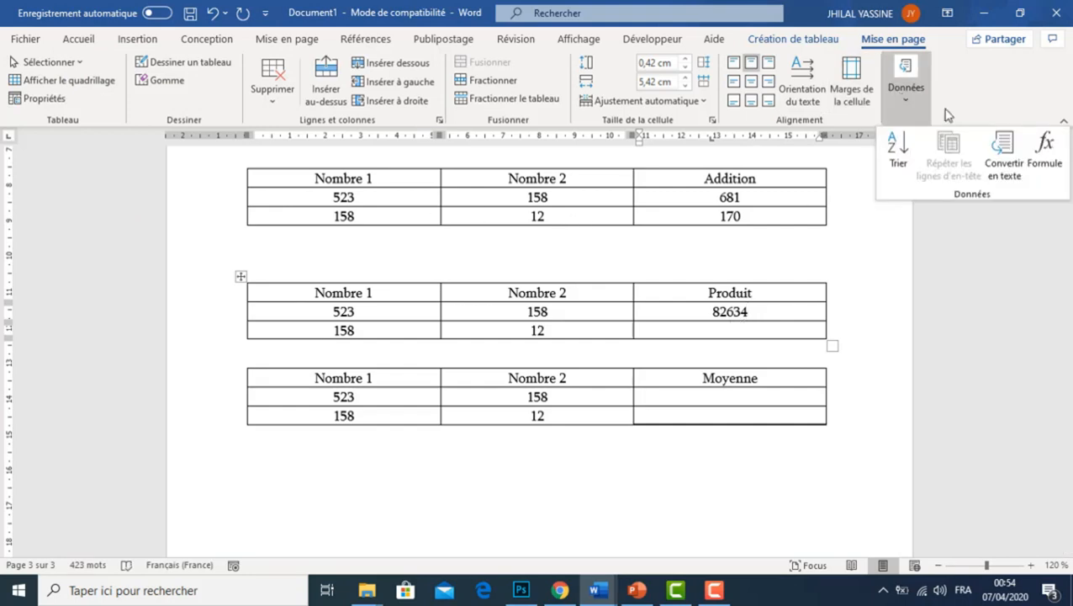
{"action": "left_click", "coordinate": [1047, 150]}
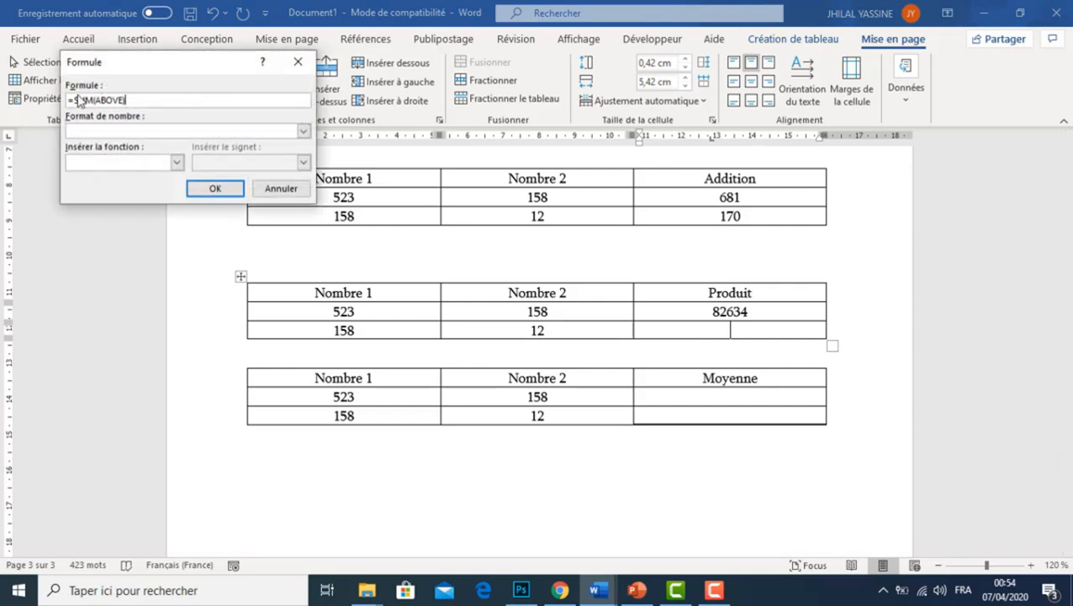
{"action": "left_click_drag", "start_coordinate": [75, 99], "coordinate": [130, 99]}
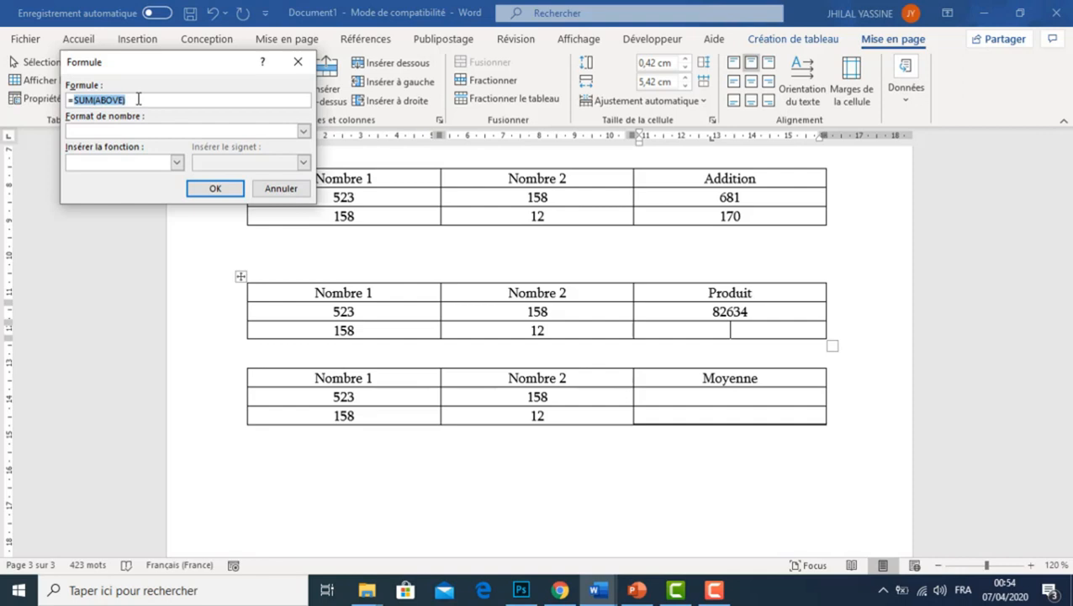
{"action": "type", "text": "a3*b3"}
{"action": "left_click", "coordinate": [214, 190]}
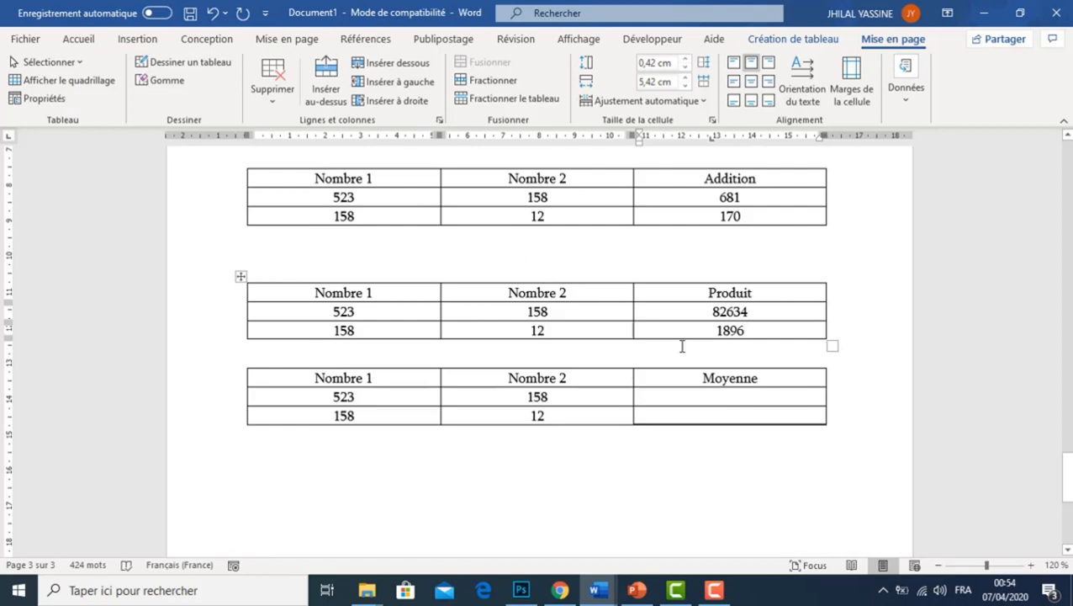
Calculate the first row of the Moyenne column with the table formula =AVERAGE(left), choosing AVERAGE from the available functions
{"action": "left_click", "coordinate": [730, 396]}
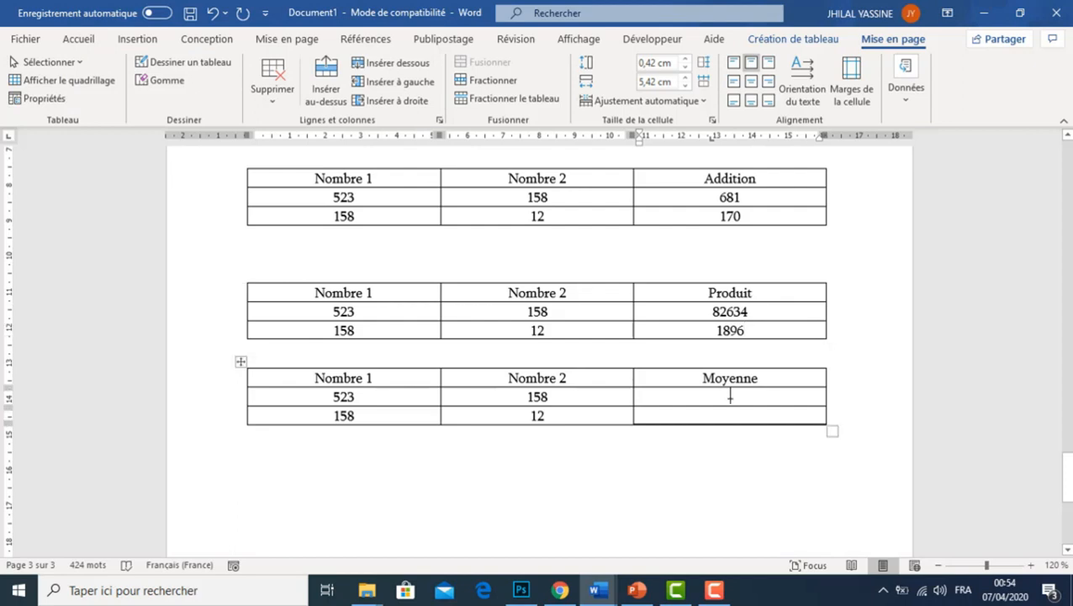
{"action": "left_click", "coordinate": [912, 100]}
{"action": "left_click", "coordinate": [1042, 153]}
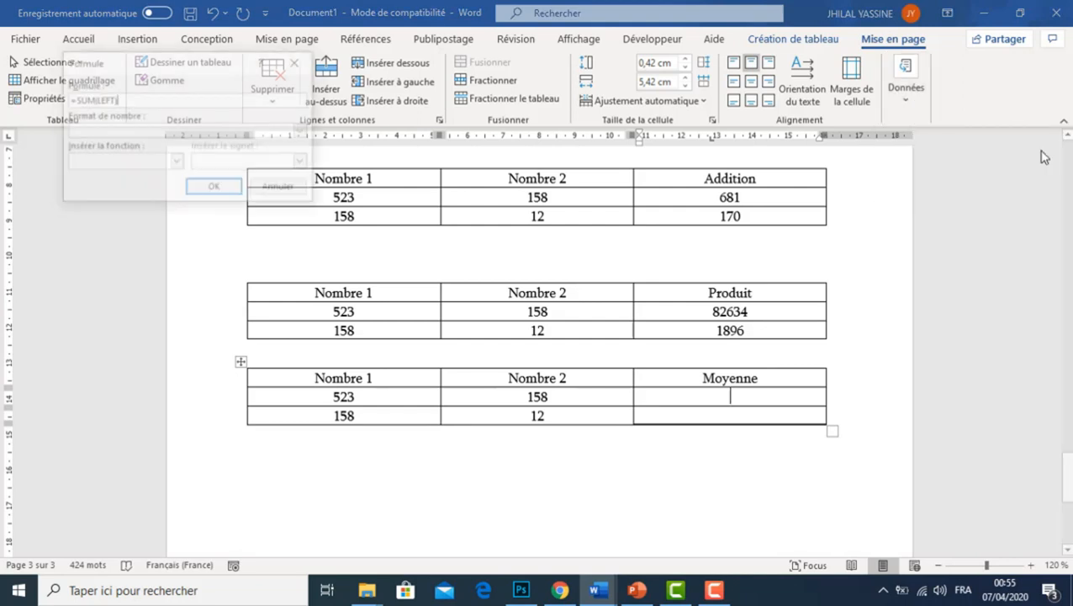
{"action": "key", "text": "BackSpace"}
{"action": "key", "text": "BackSpace"}
{"action": "key", "text": "BackSpace"}
{"action": "key", "text": "BackSpace"}
{"action": "key", "text": "BackSpace"}
{"action": "key", "text": "BackSpace"}
{"action": "key", "text": "BackSpace"}
{"action": "key", "text": "BackSpace"}
{"action": "key", "text": "BackSpace"}
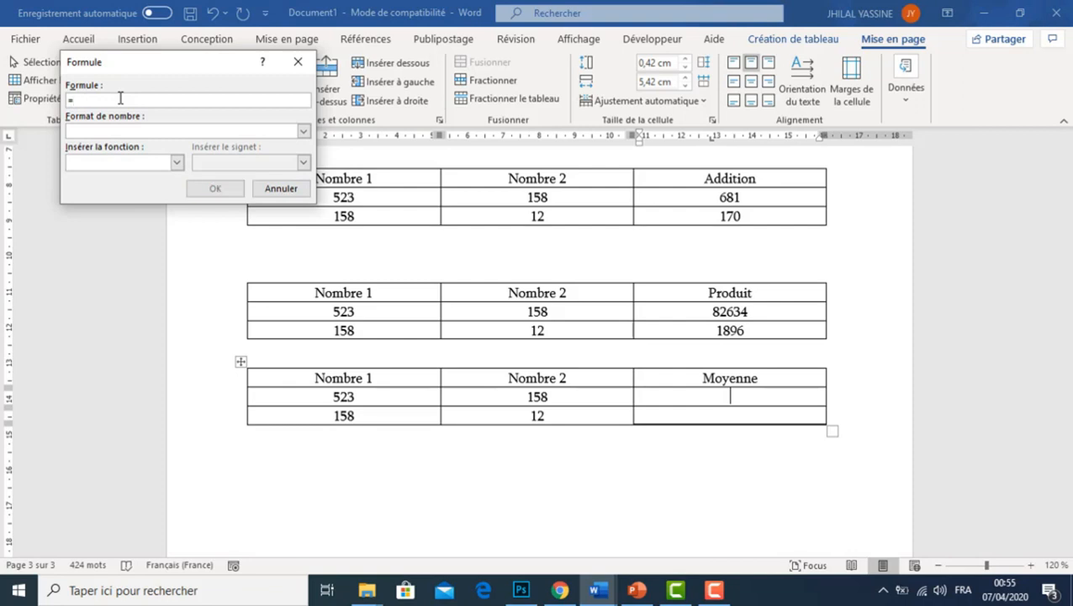
{"action": "left_click", "coordinate": [177, 161]}
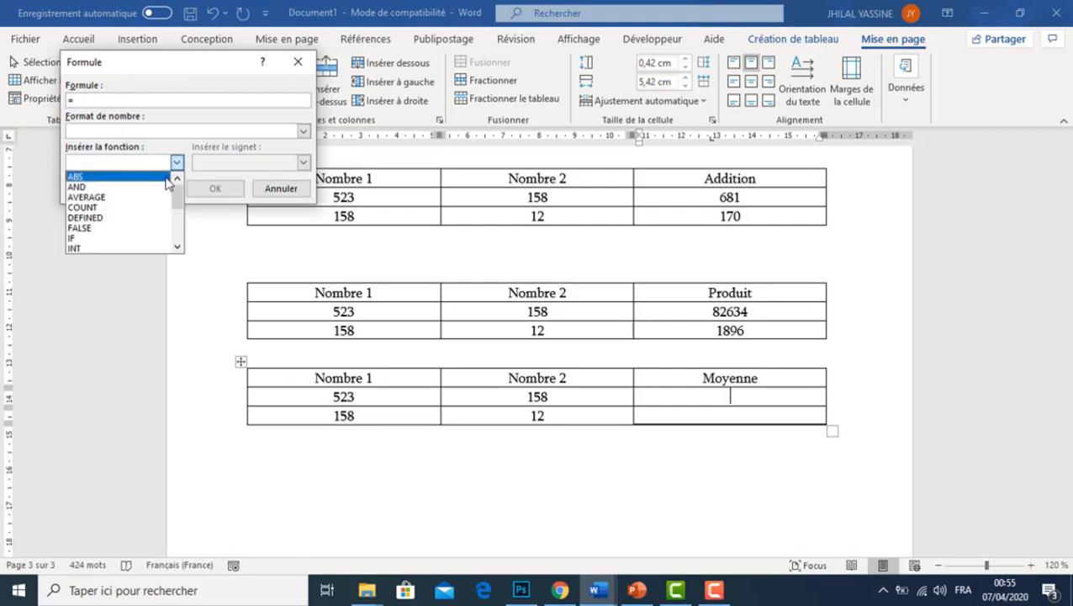
{"action": "left_click", "coordinate": [149, 198]}
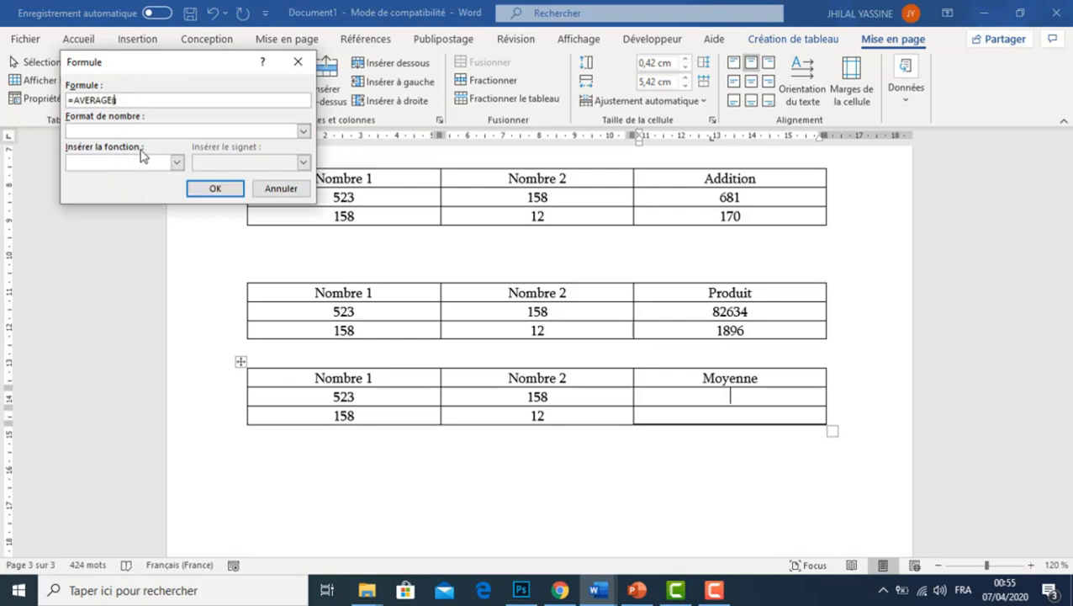
{"action": "type", "text": "left"}
{"action": "left_click", "coordinate": [210, 189]}
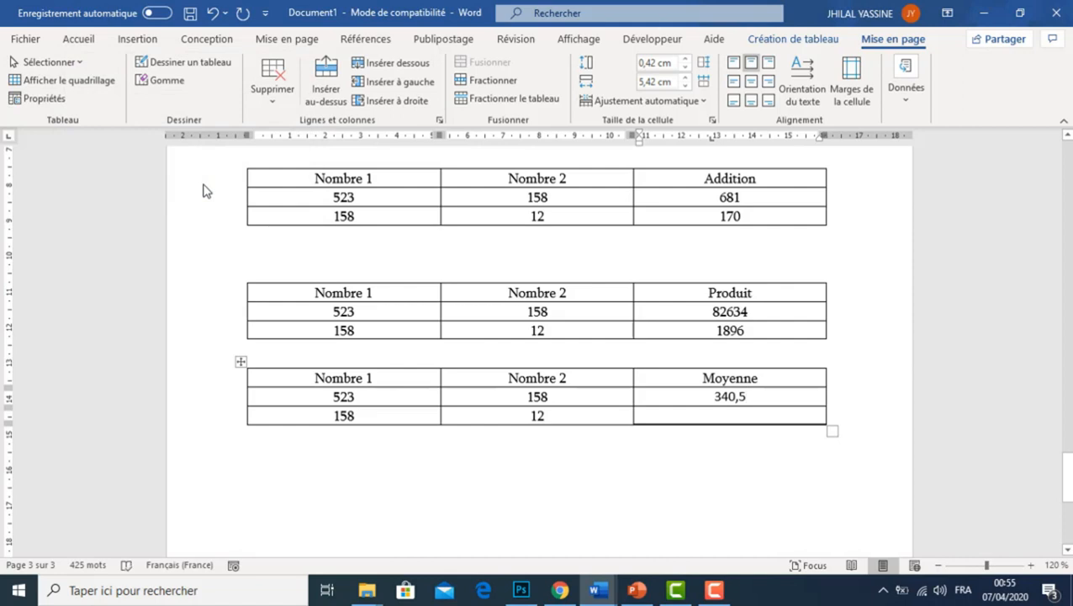